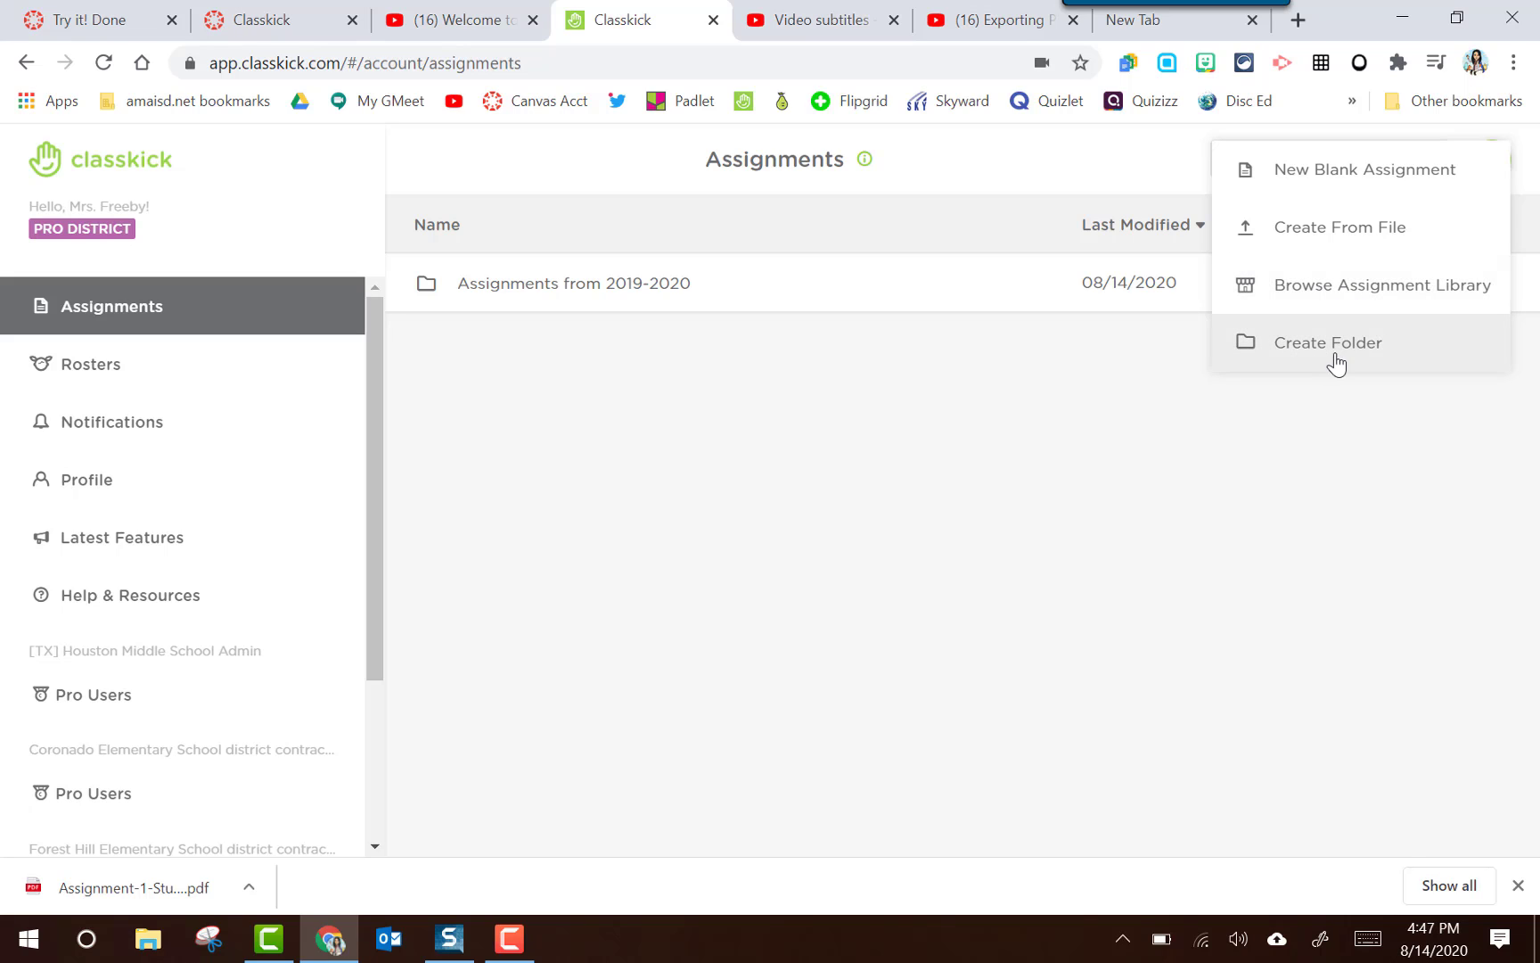
Step: Create a new blank assignment and name it "New Assignment Blank"
click(1337, 178)
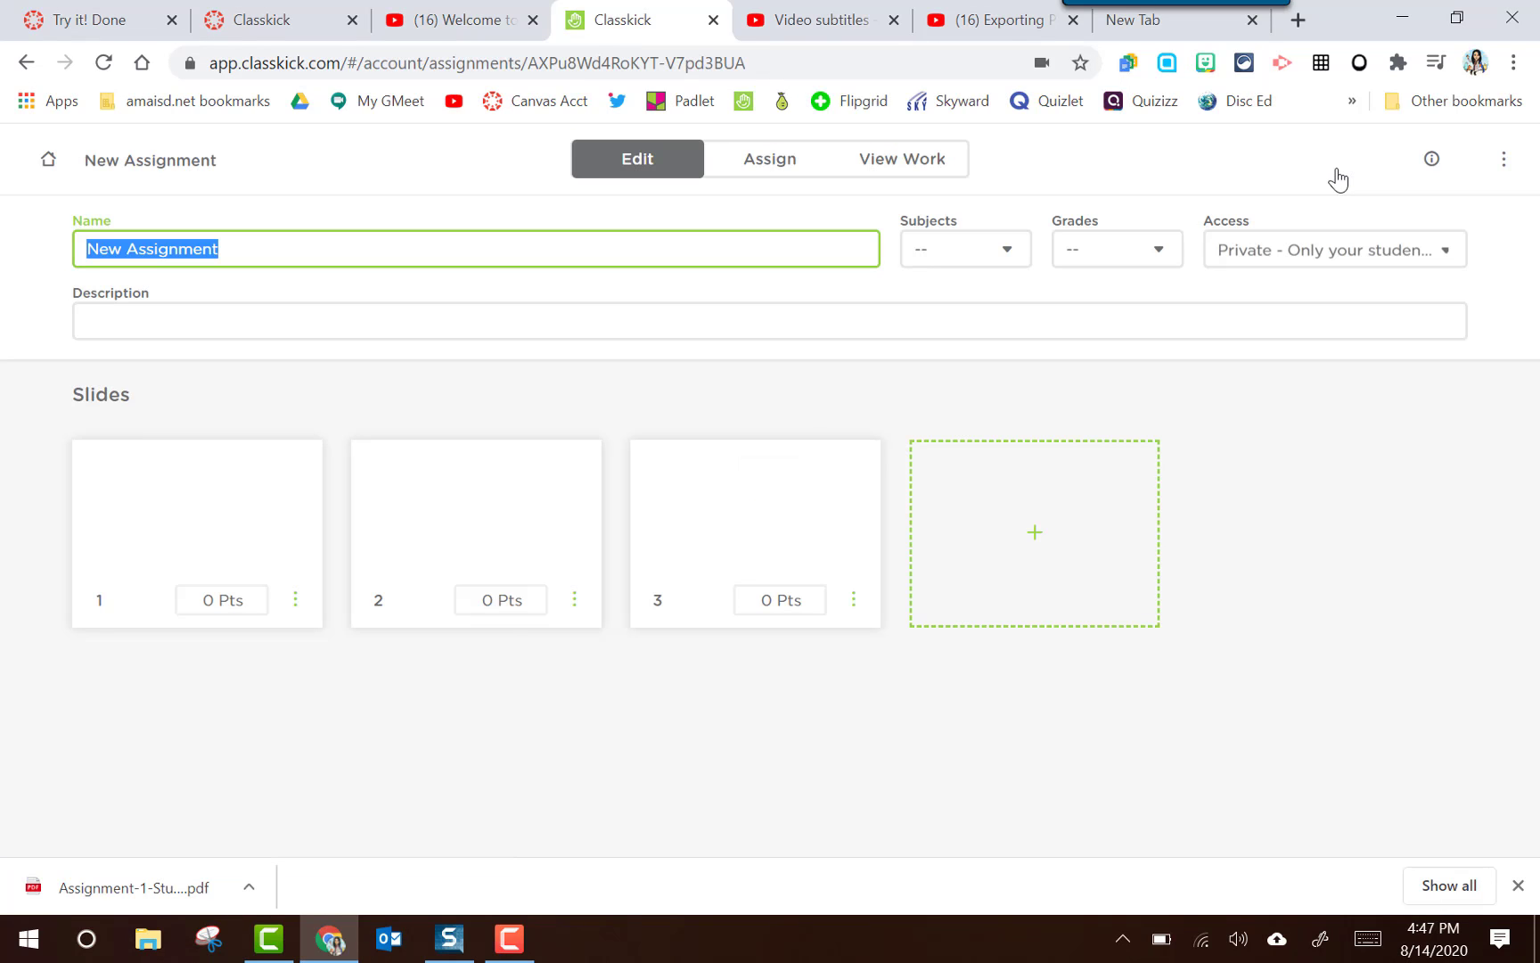
click(269, 242)
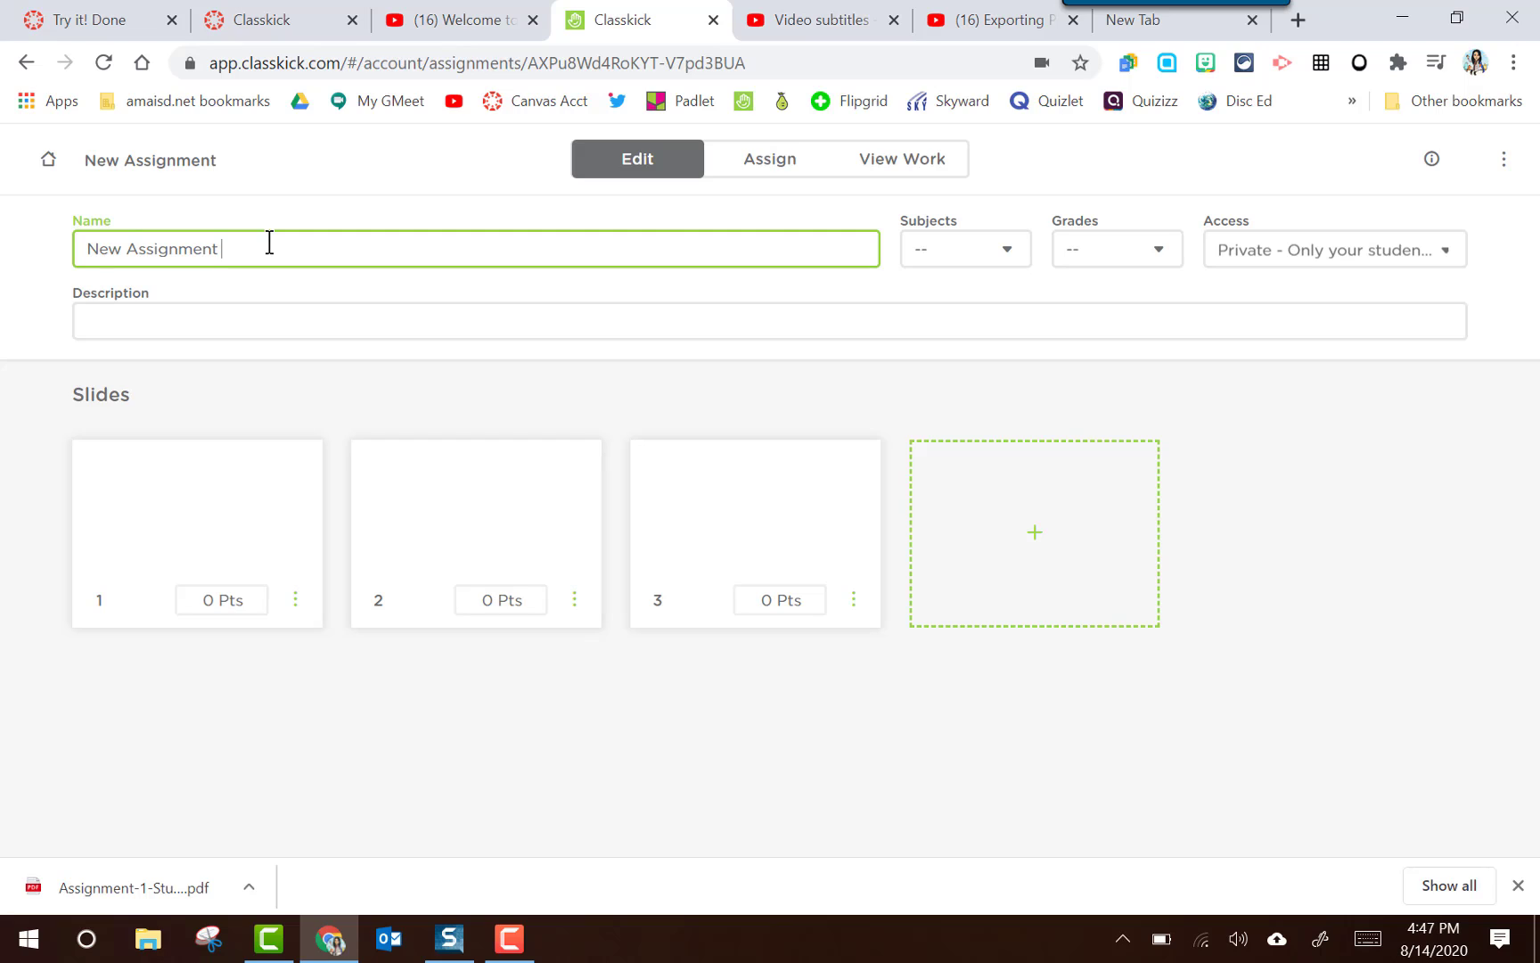
text(Blank)
Step: Add a text box reading "Unit 1 Review" near the top of the assignment's first slide
click(216, 532)
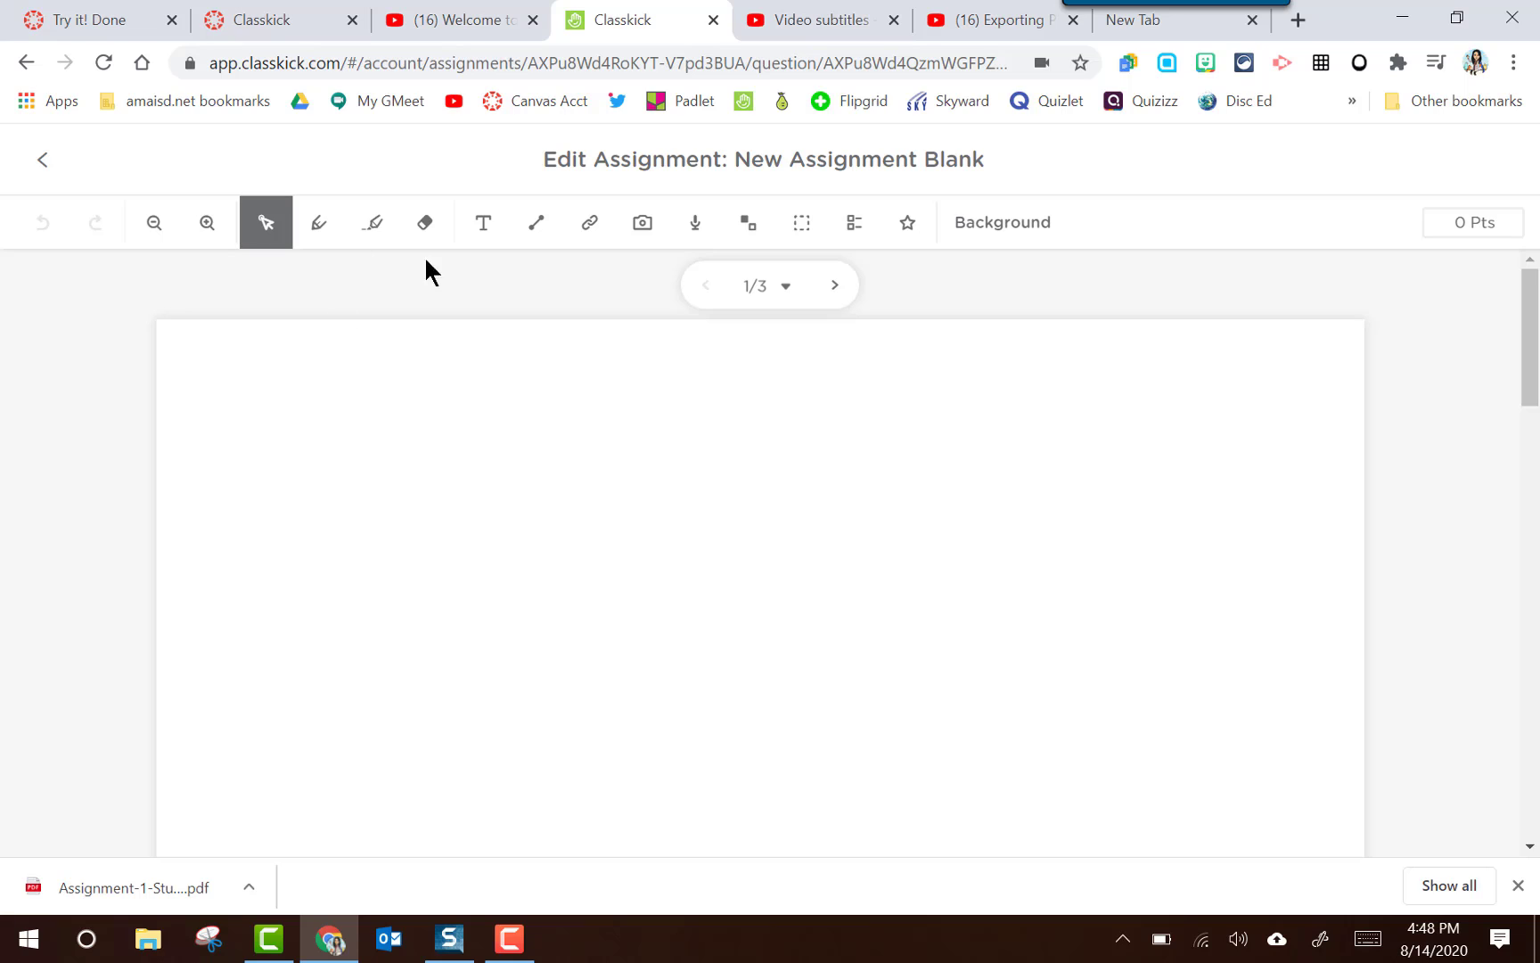
click(482, 236)
click(595, 360)
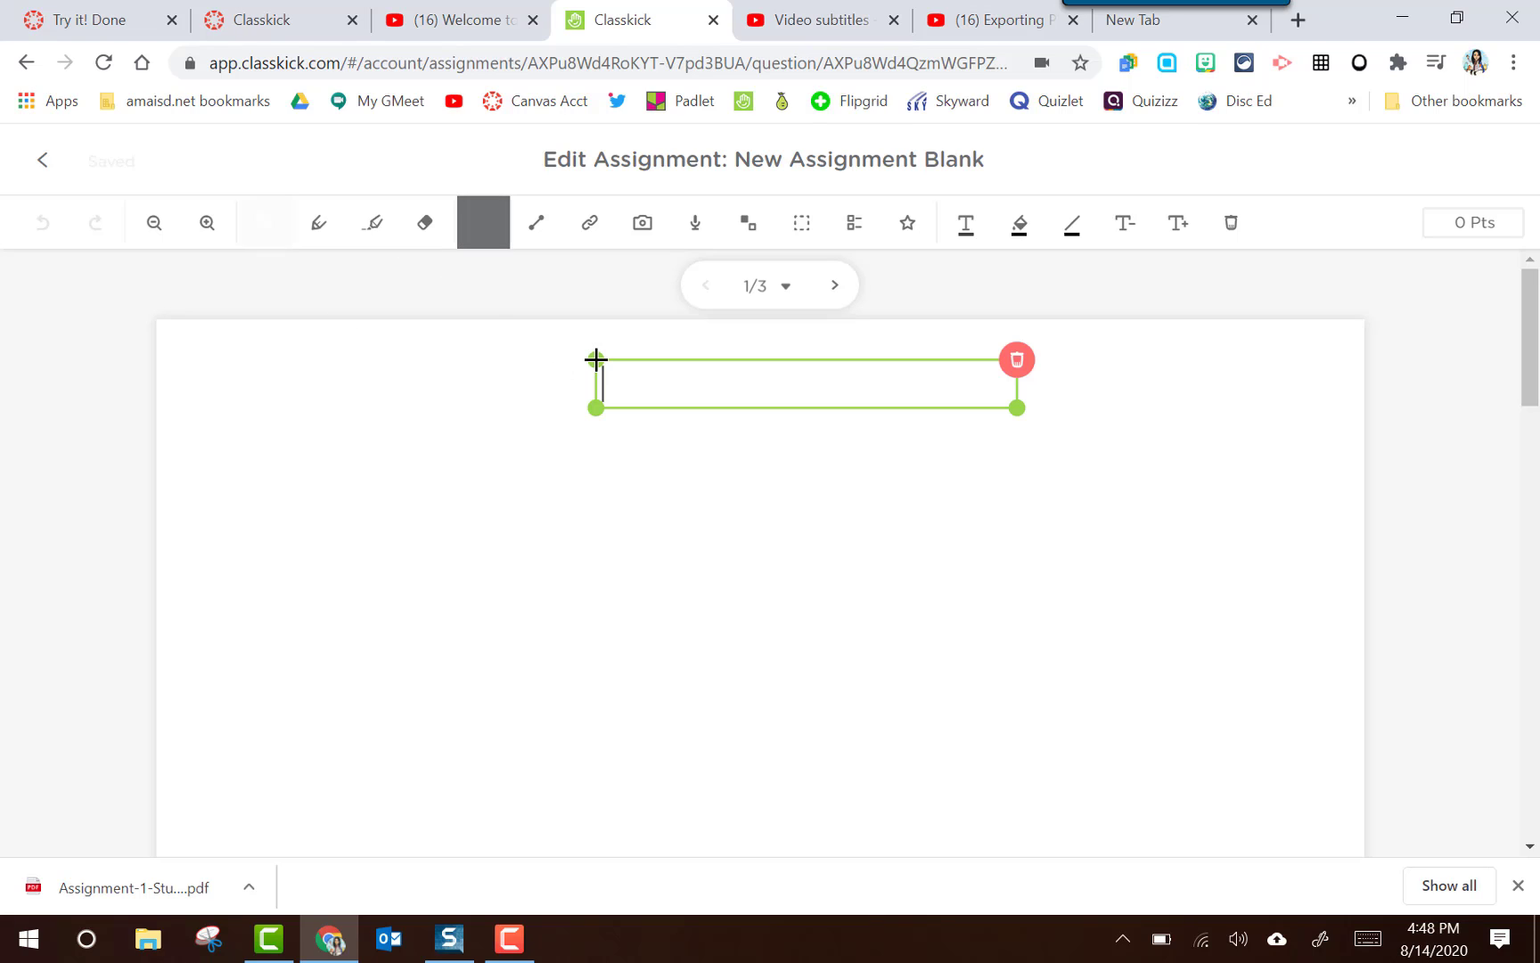
text(Unit )
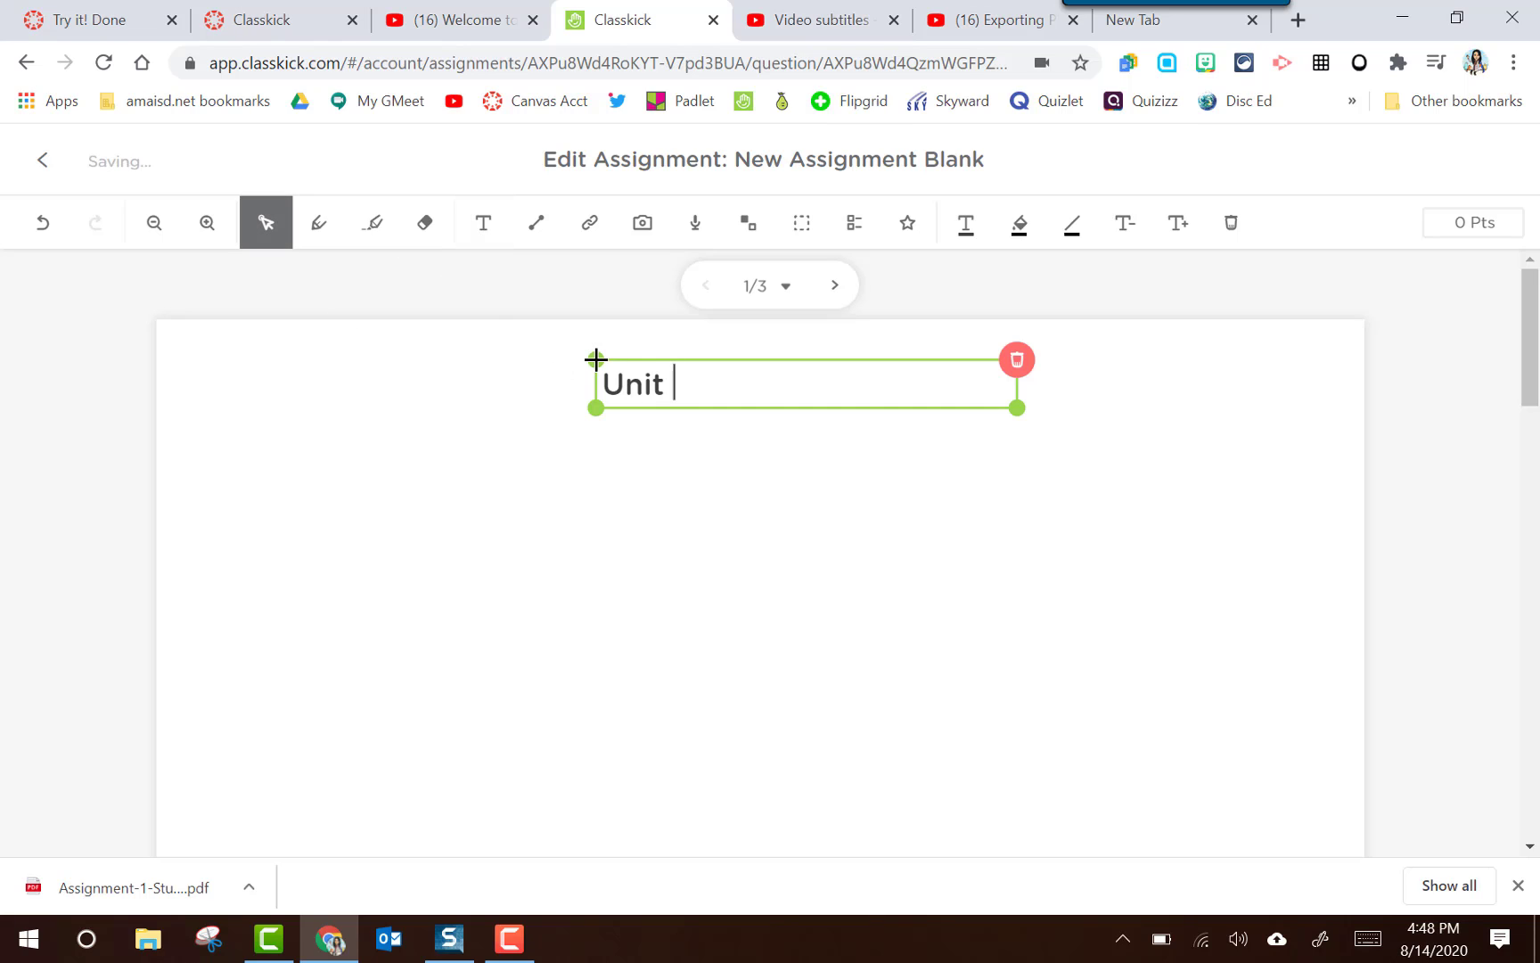
text(1 Review)
click(754, 516)
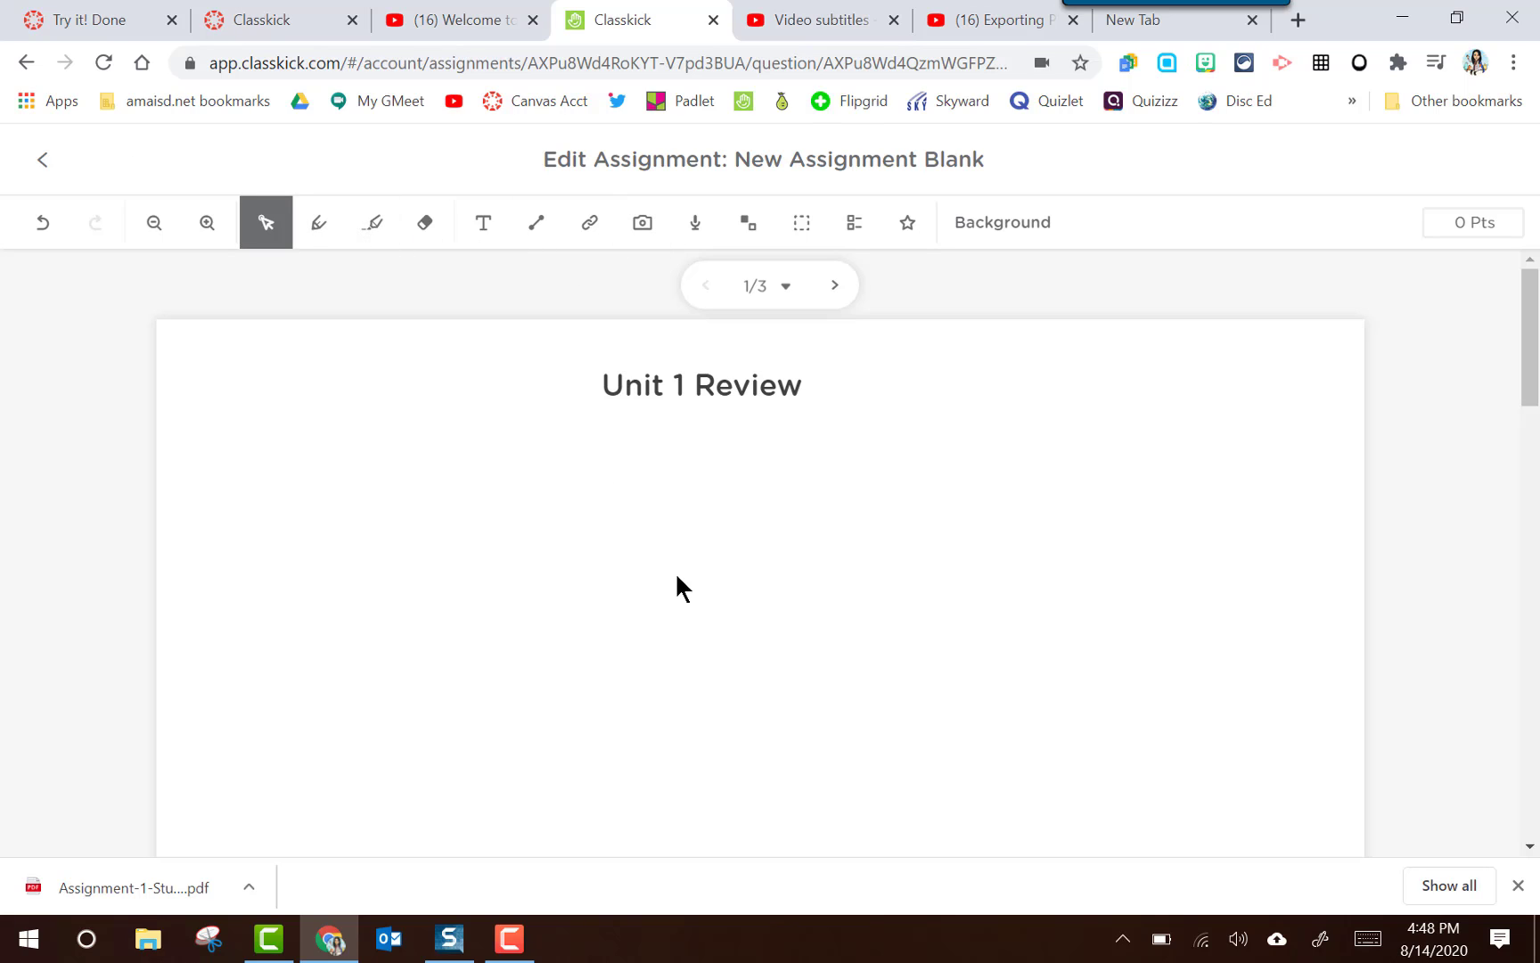
Step: Page through the three slides of the blank assignment and return to the assignments list
click(832, 286)
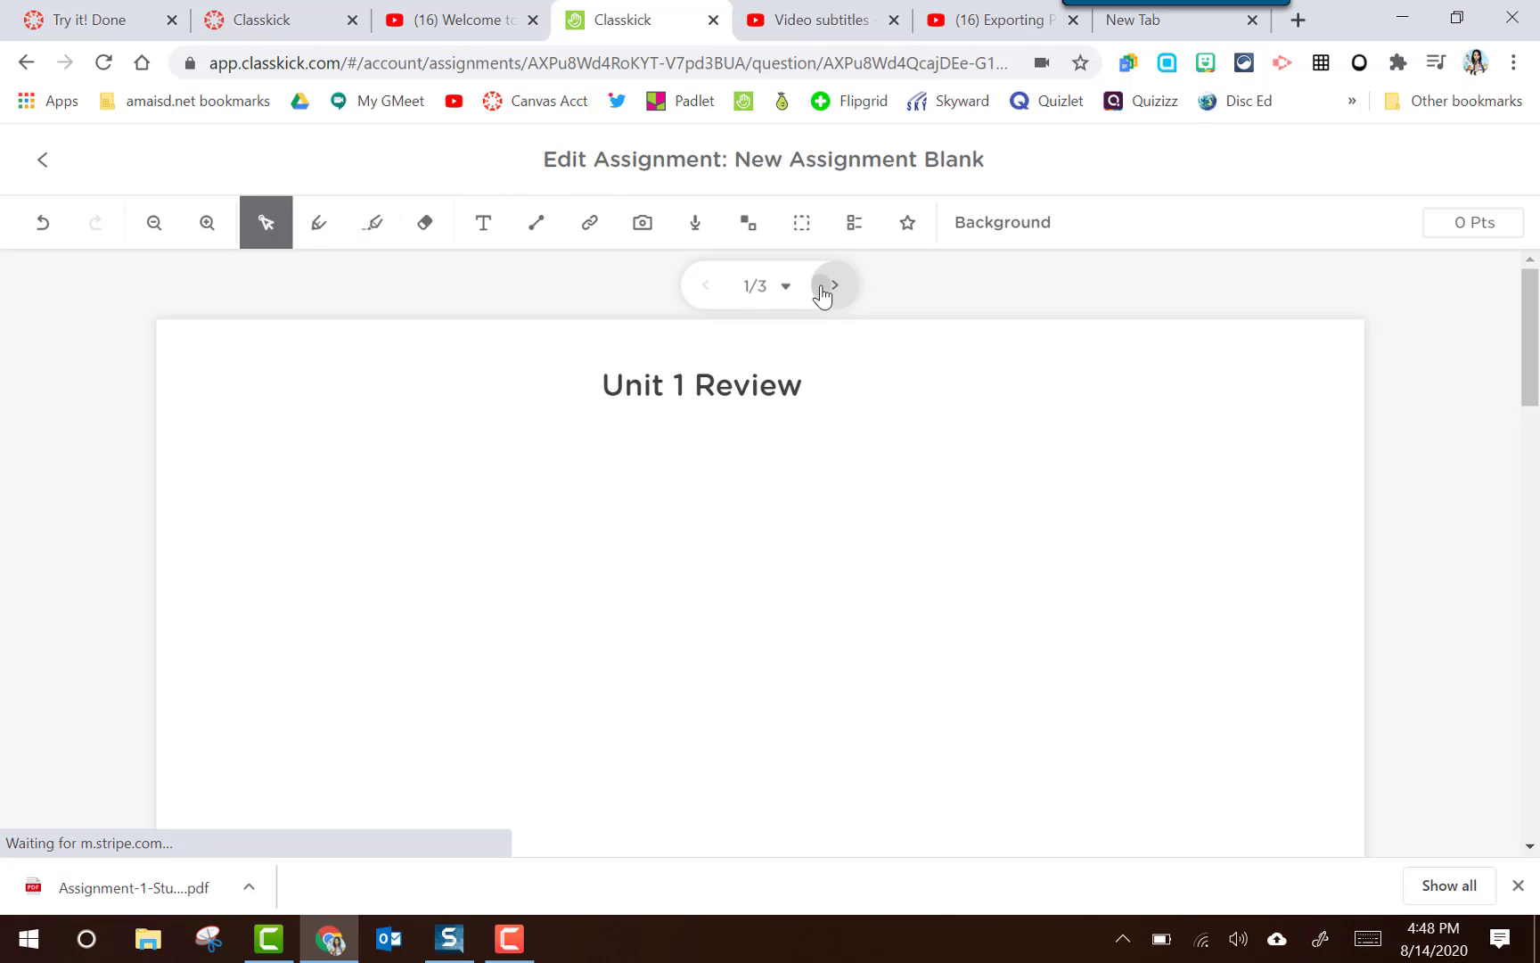
click(834, 286)
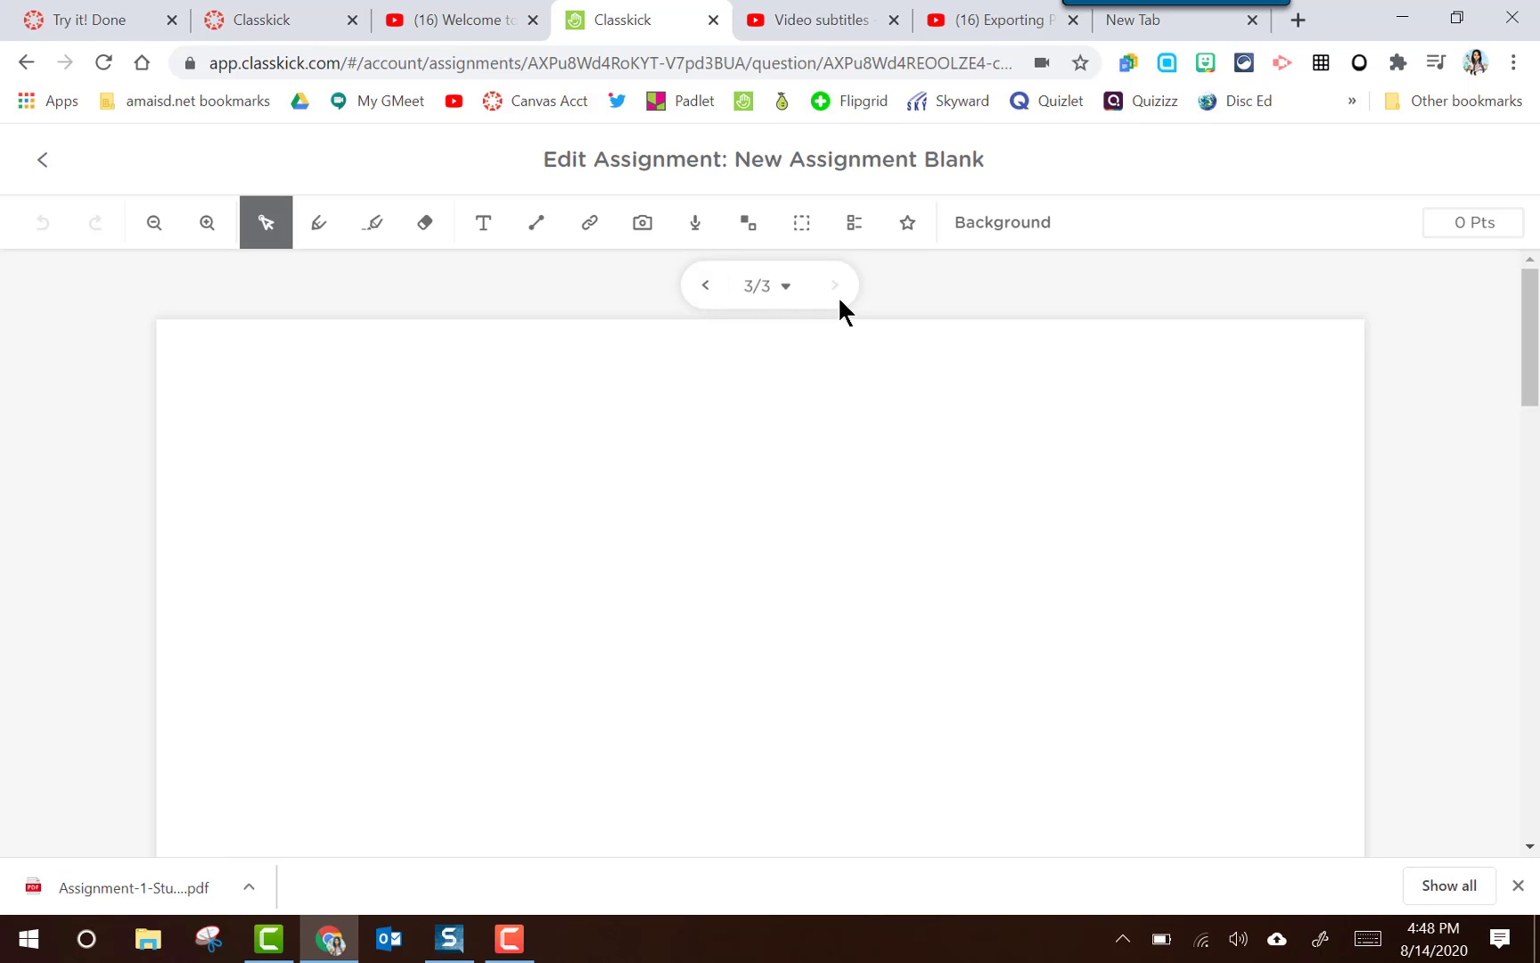
click(704, 297)
click(703, 297)
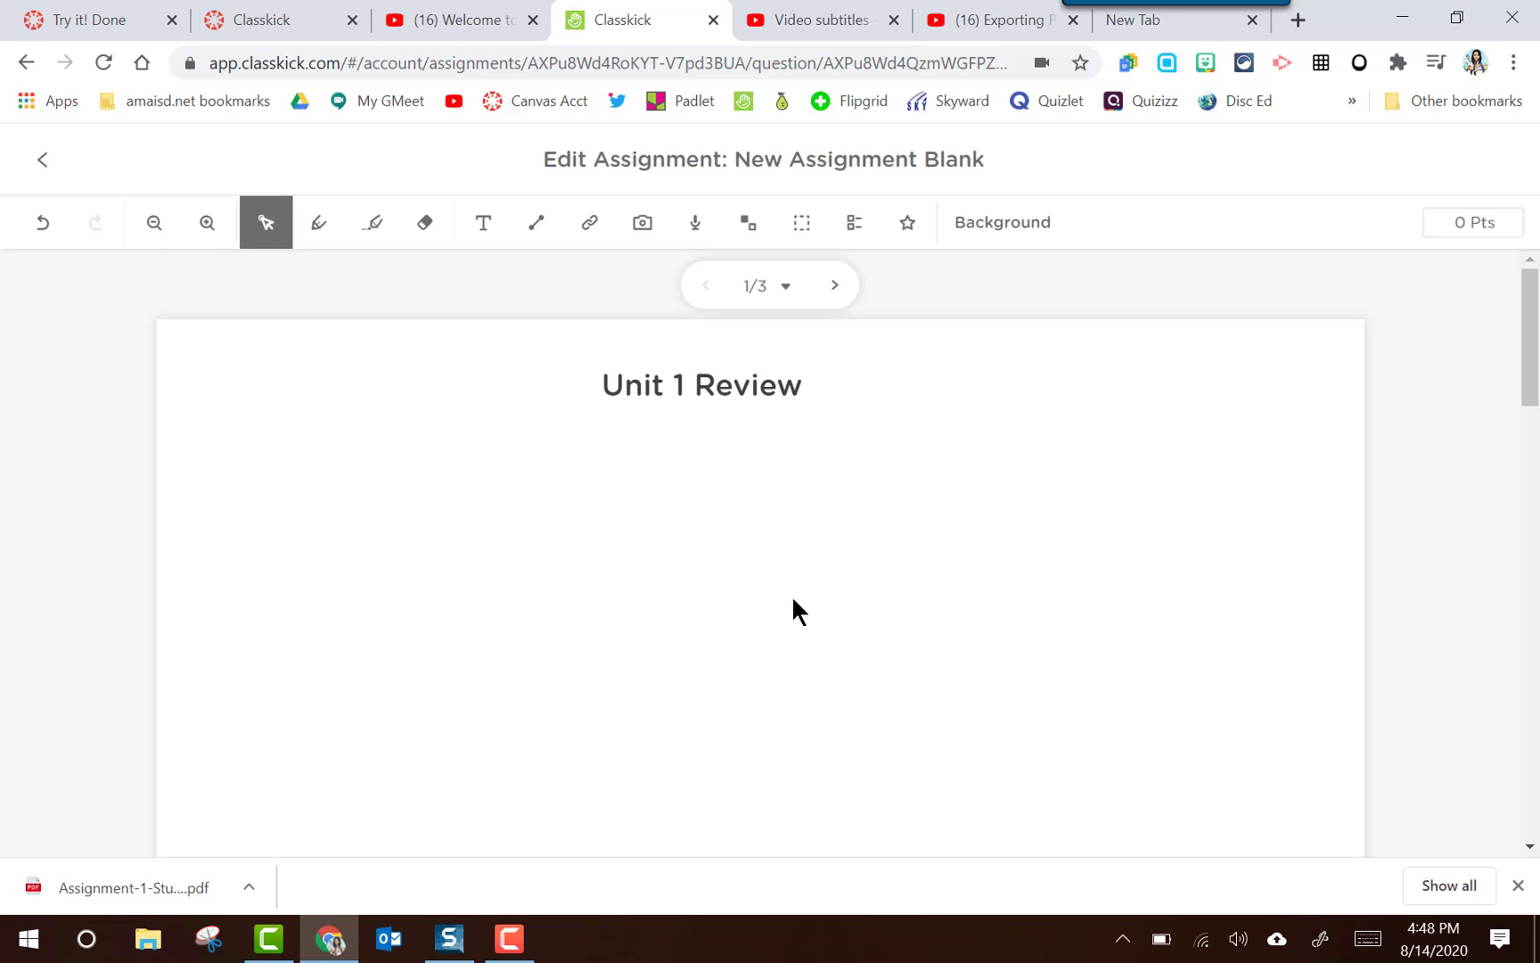
click(54, 163)
click(52, 162)
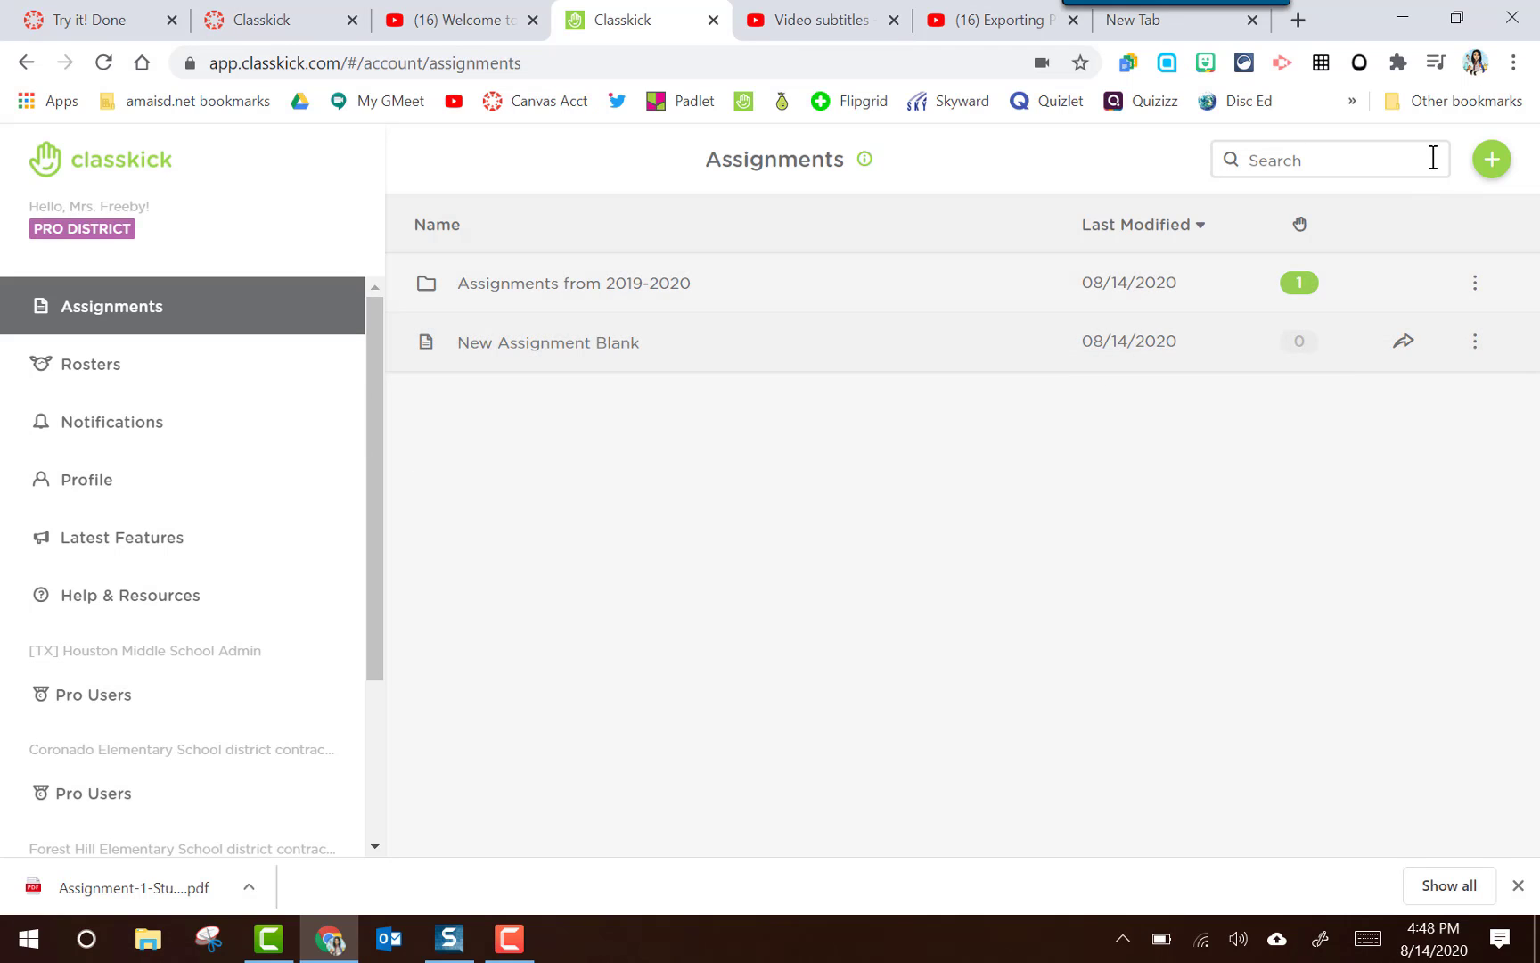
Step: Create an assignment from the file "Unit 4 Test Grade 5 Science 2019-2020", importing all its pages
click(1492, 163)
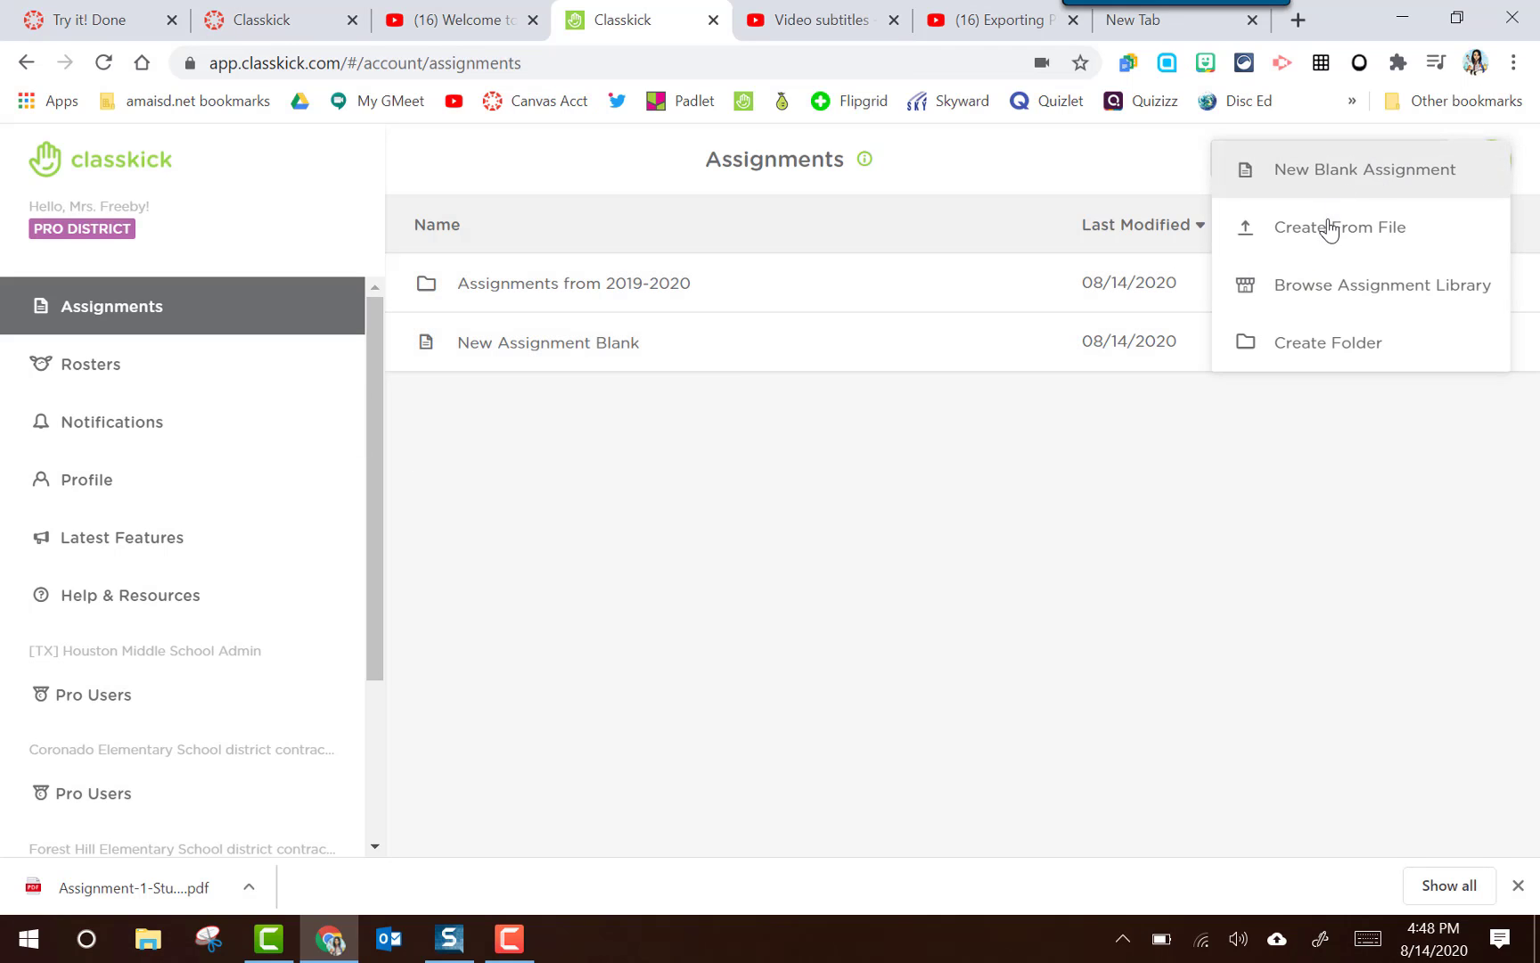
click(1331, 234)
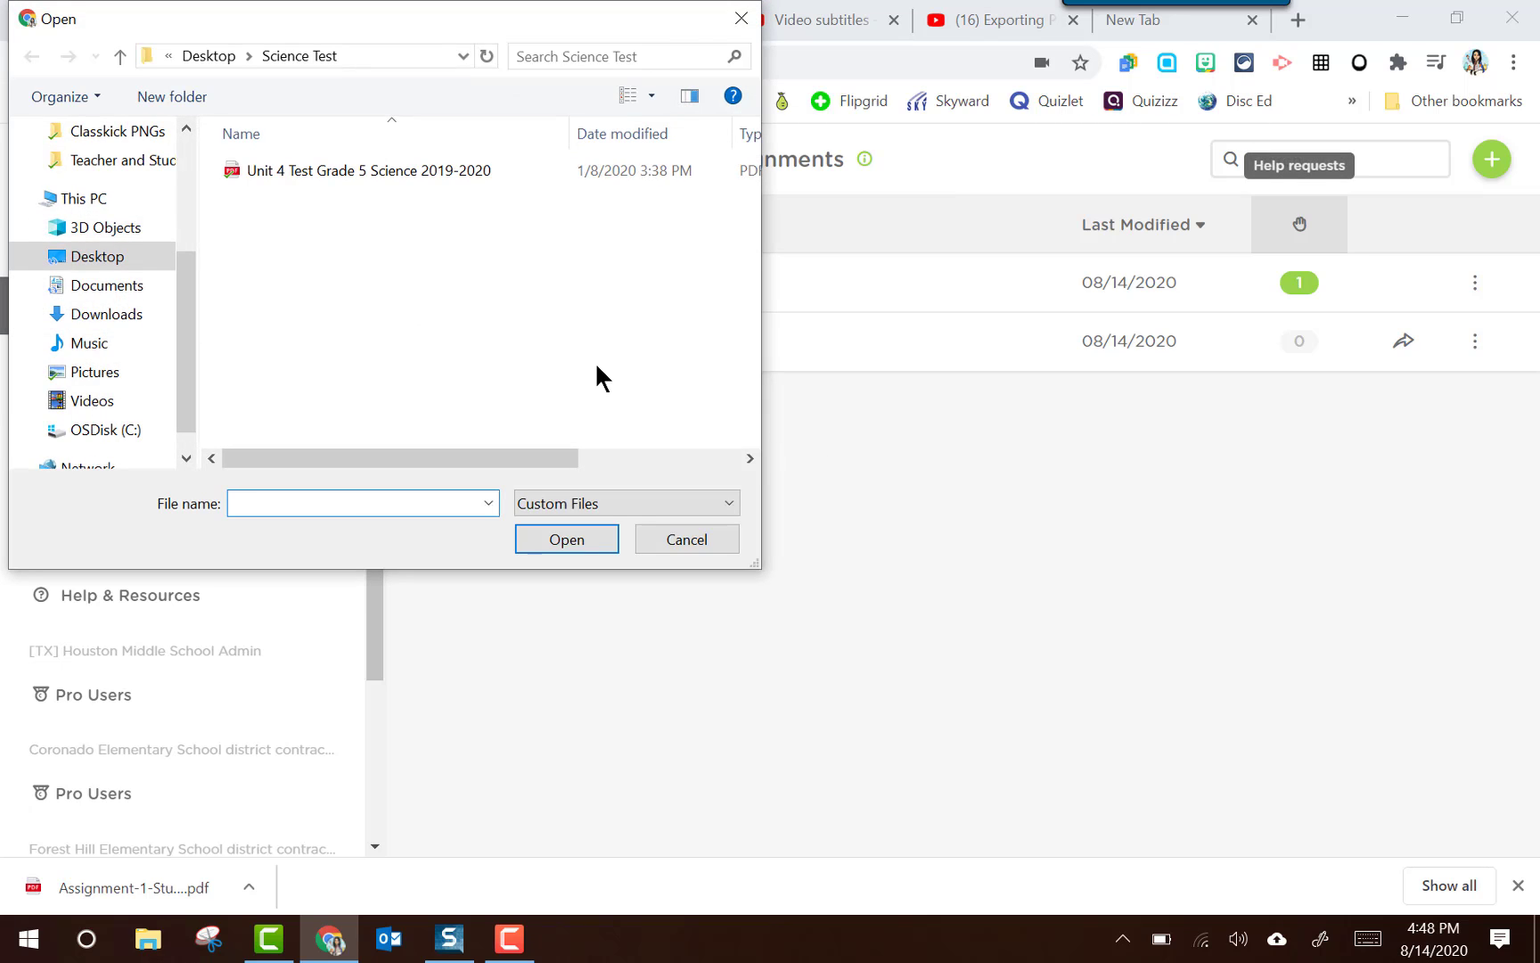
double_click(357, 168)
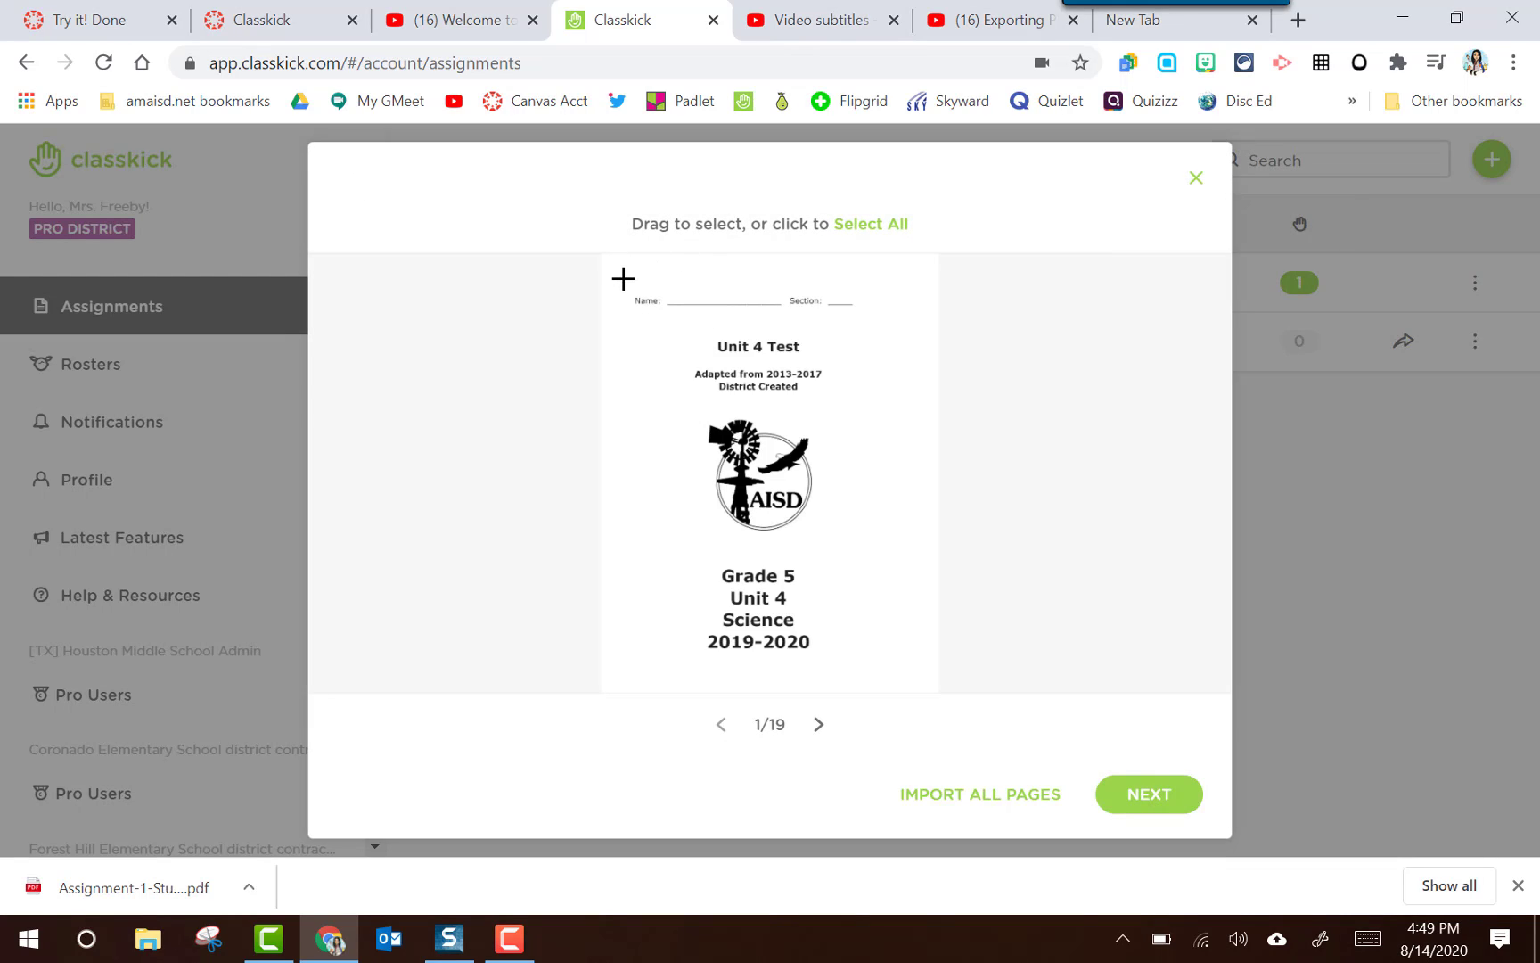
drag(624, 277, 700, 289)
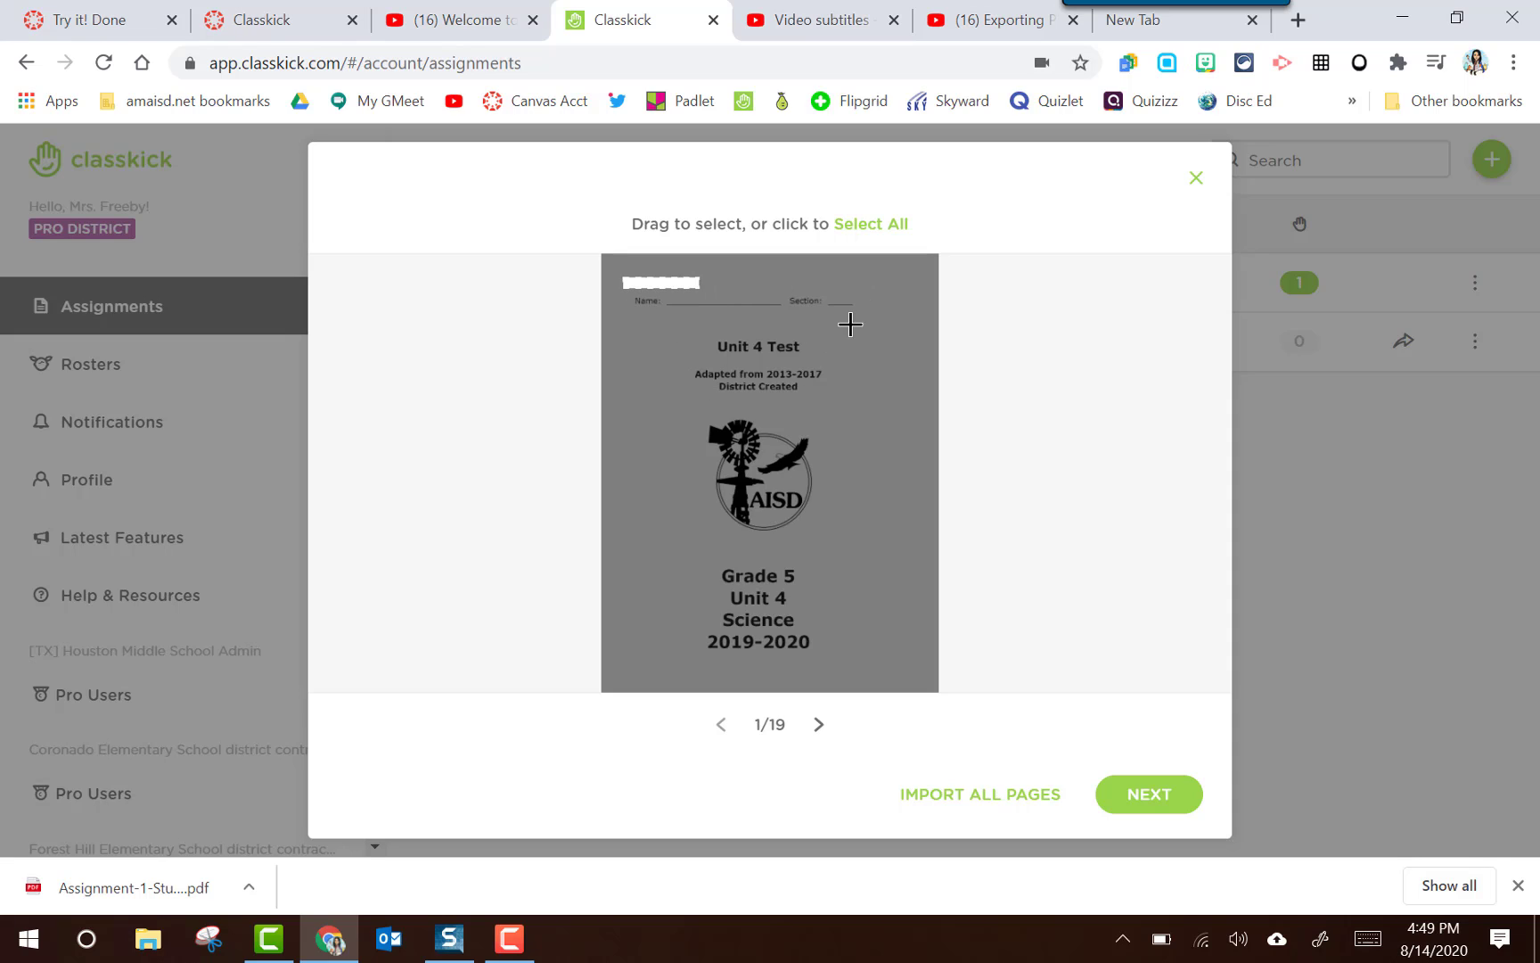
click(889, 226)
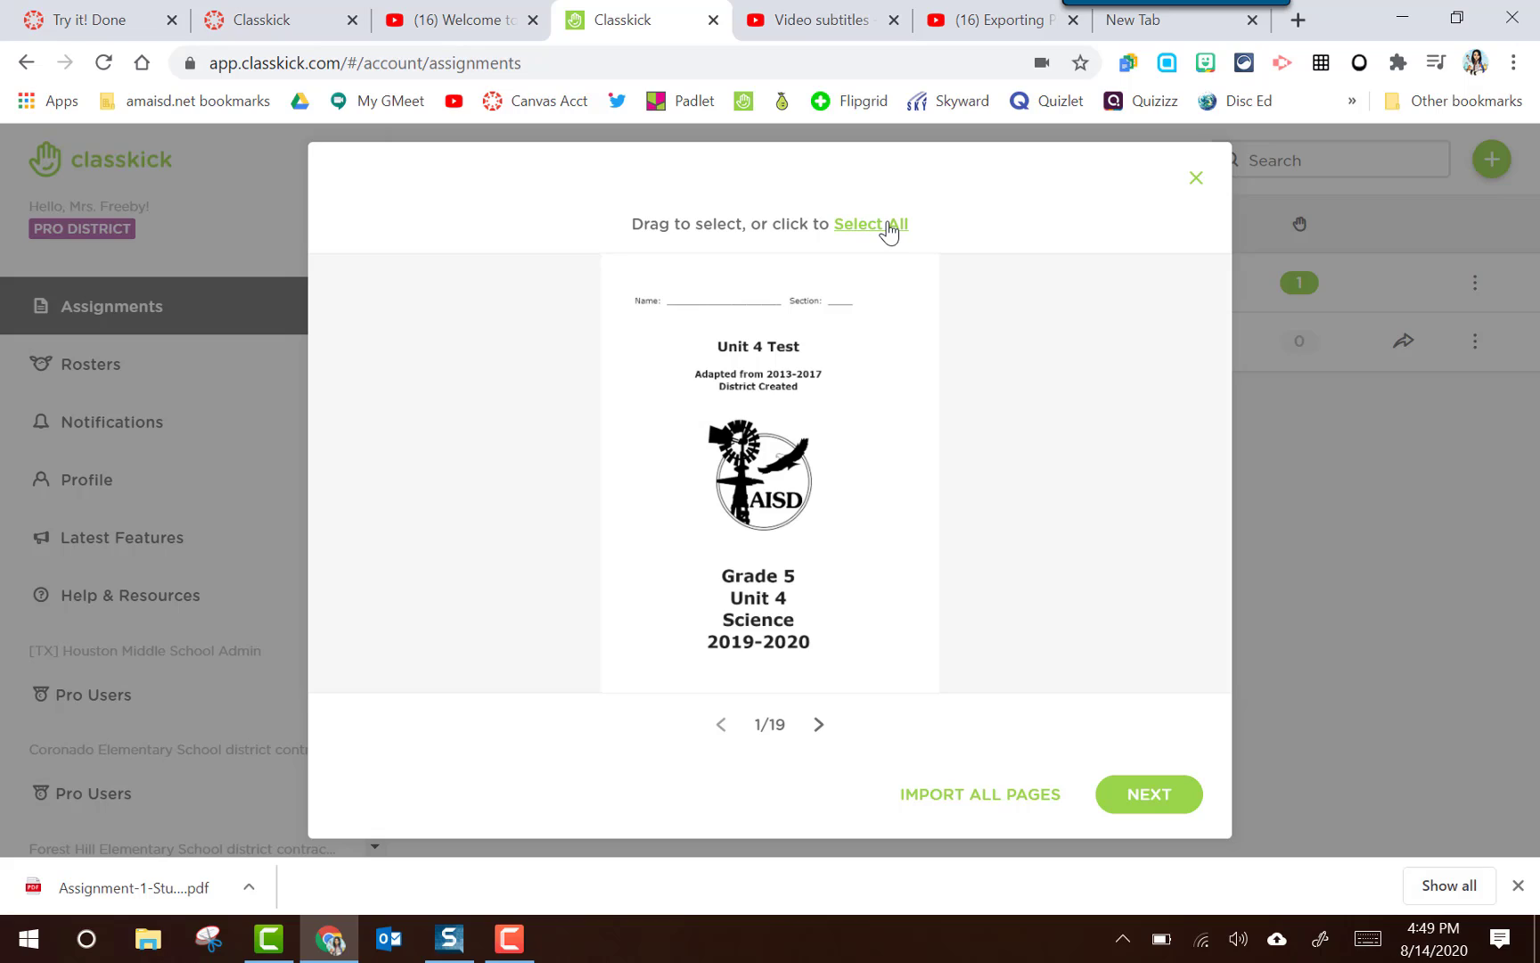
click(1002, 796)
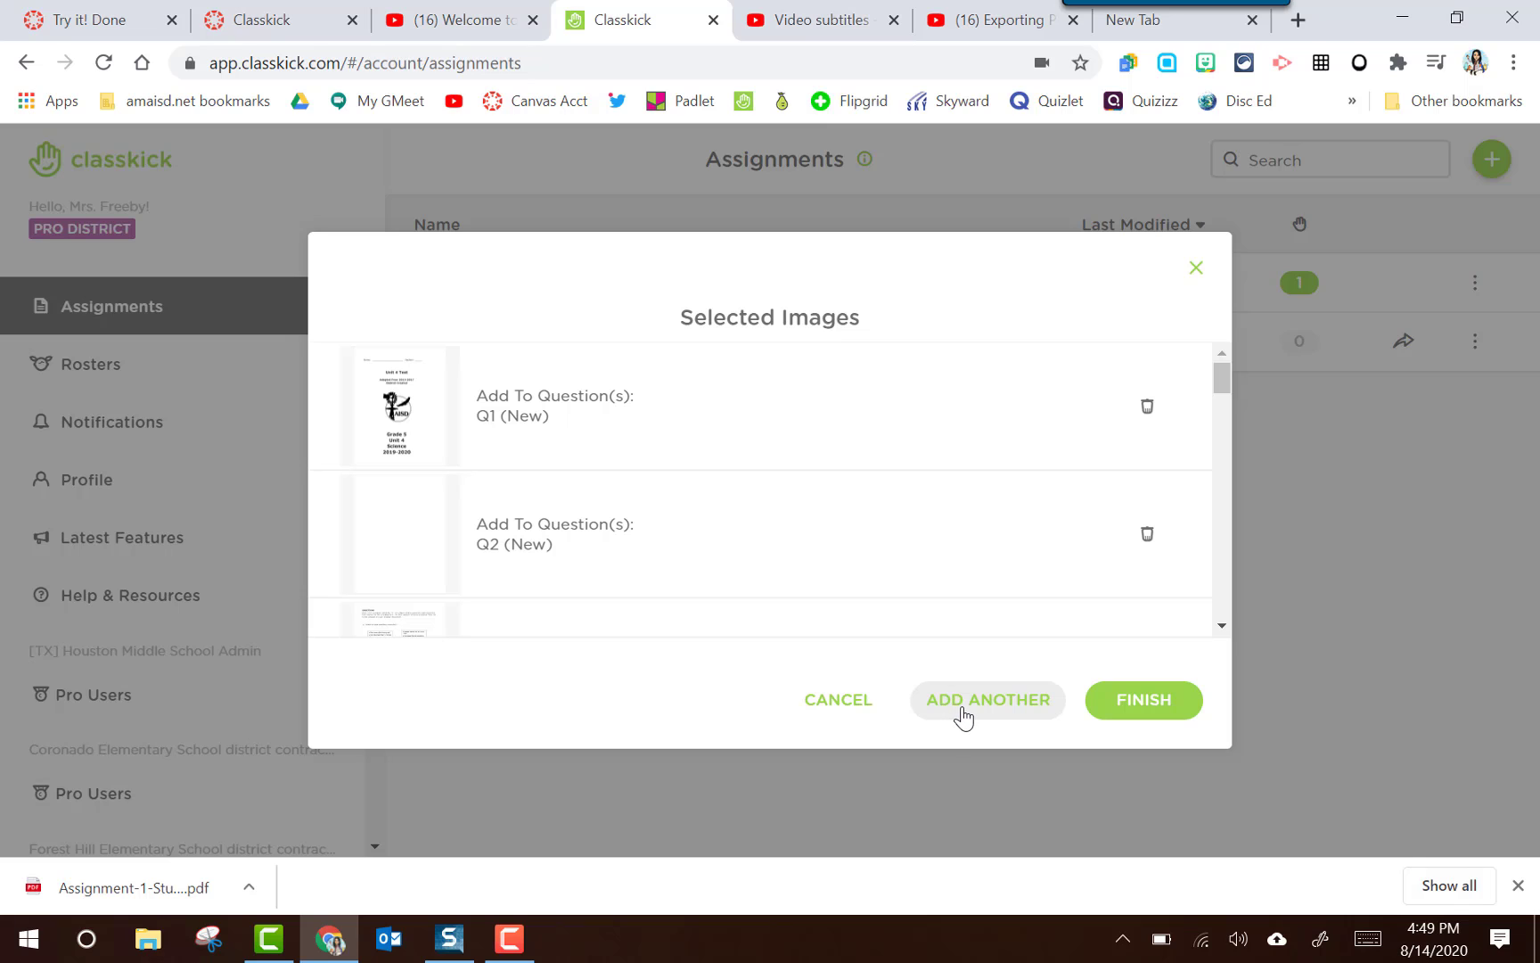
click(1144, 708)
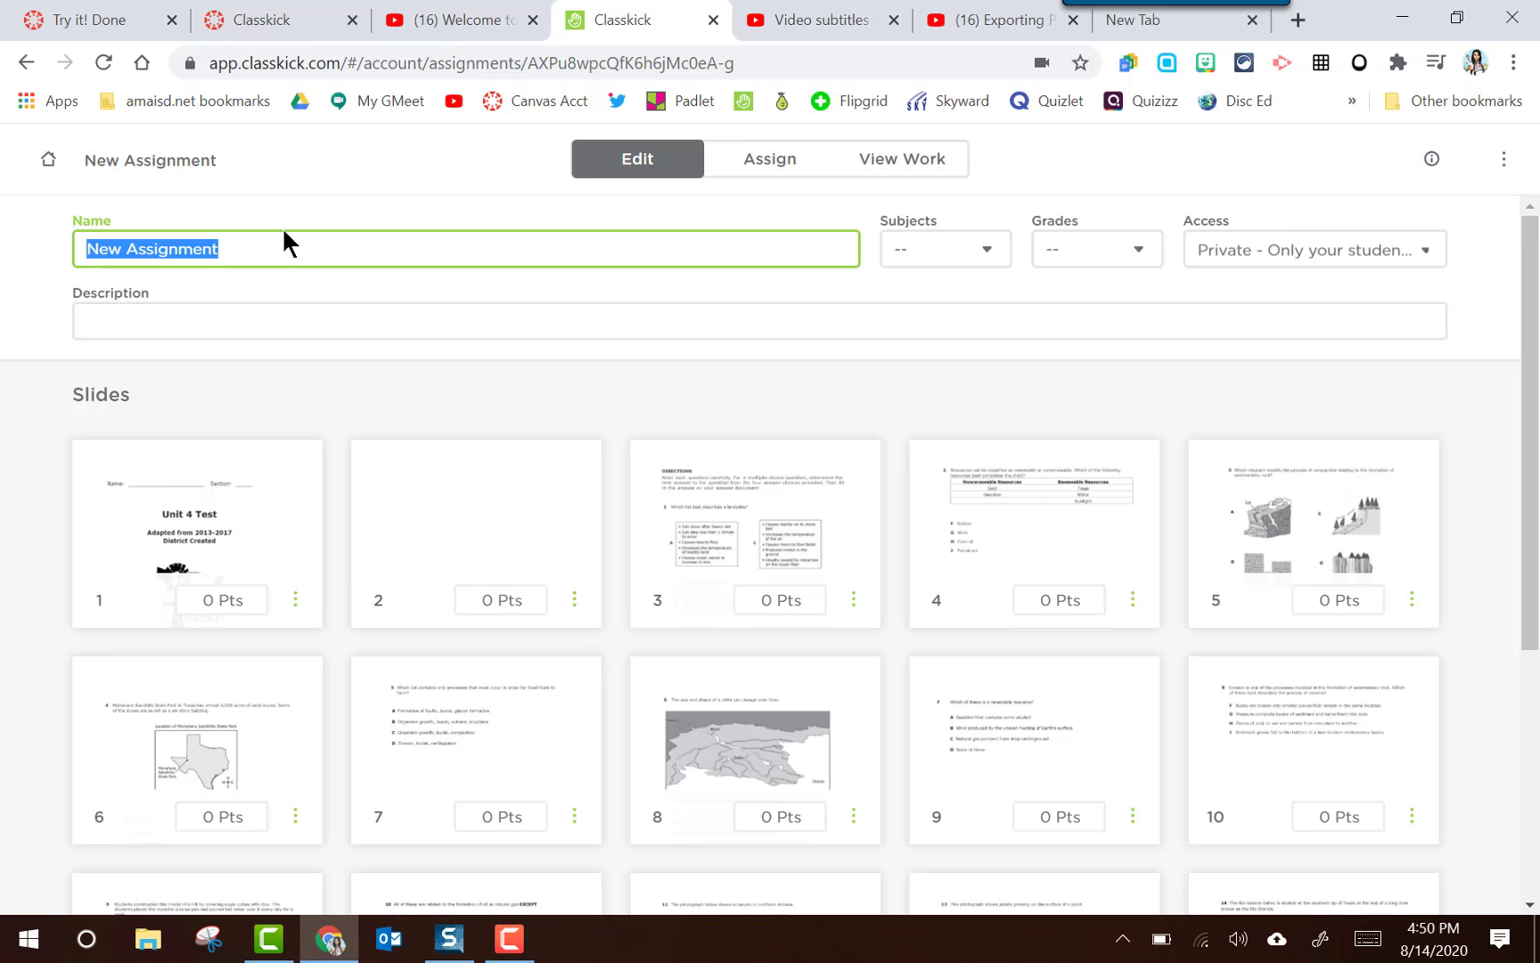
Step: Rename the imported assignment as "Unit 4 Test Science" and view the available subjects without choosing one
key(BackSpace)
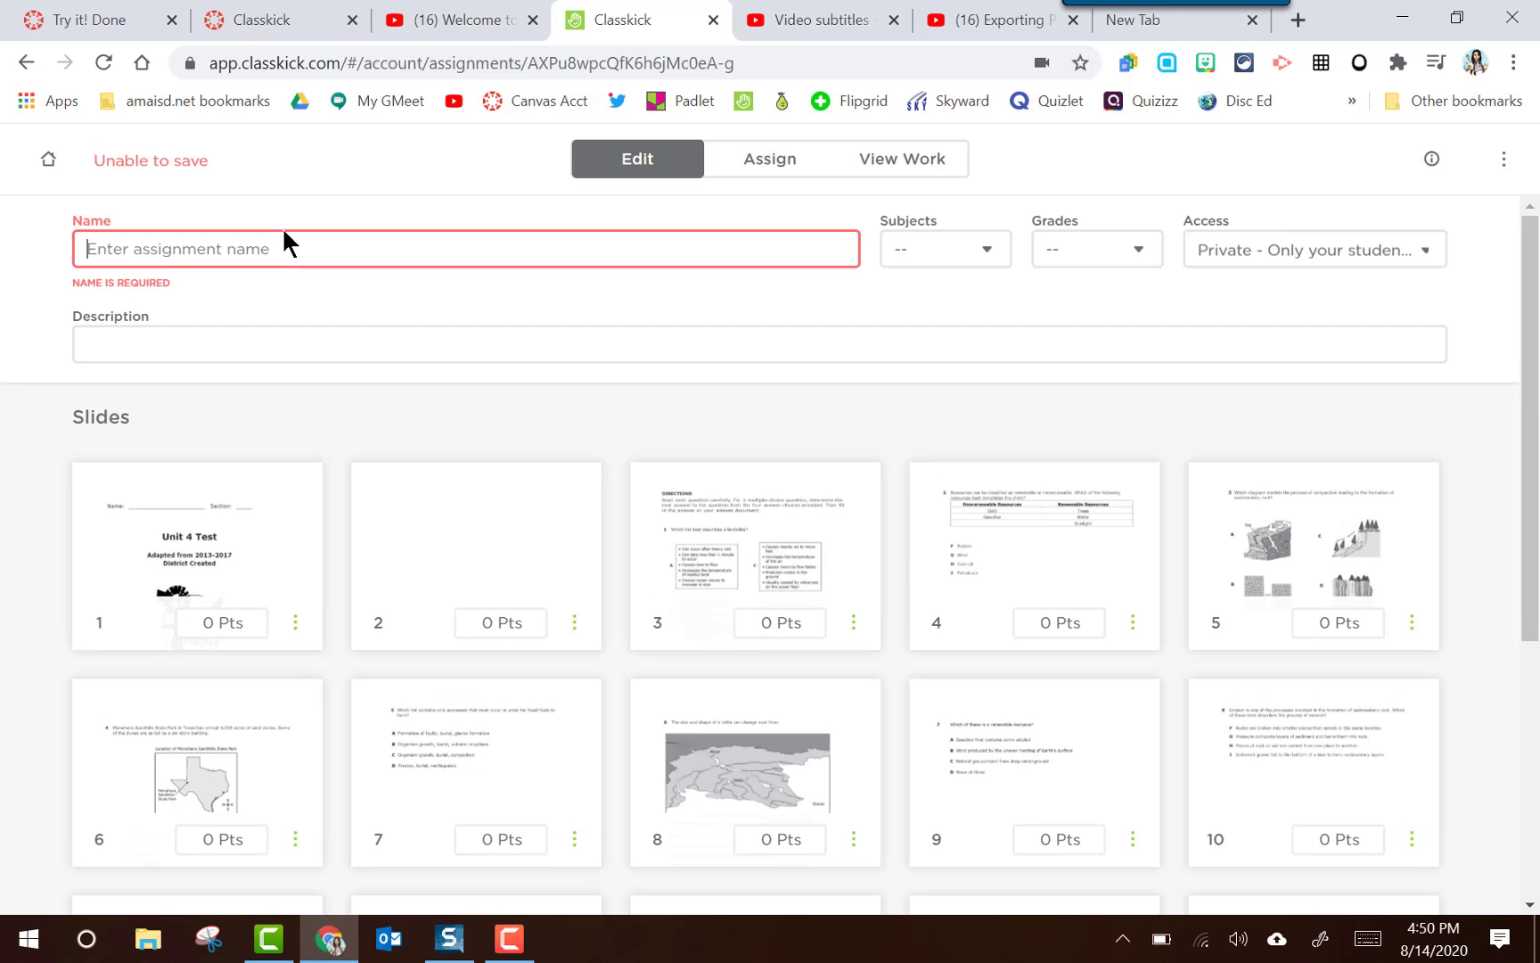
text(Unit)
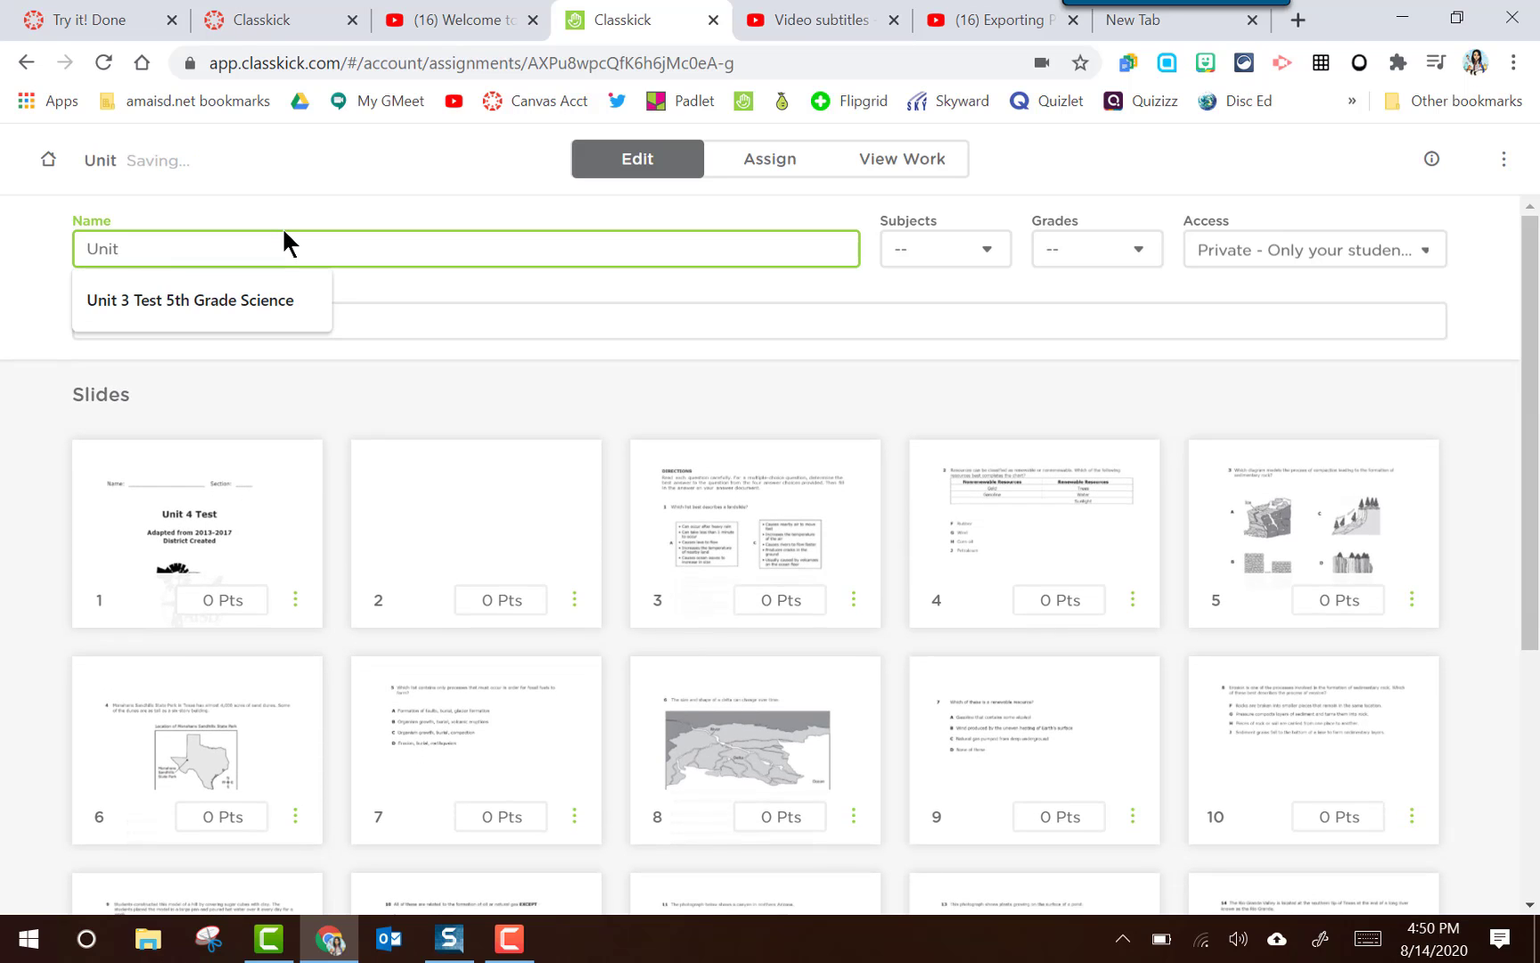
text( 4 Test)
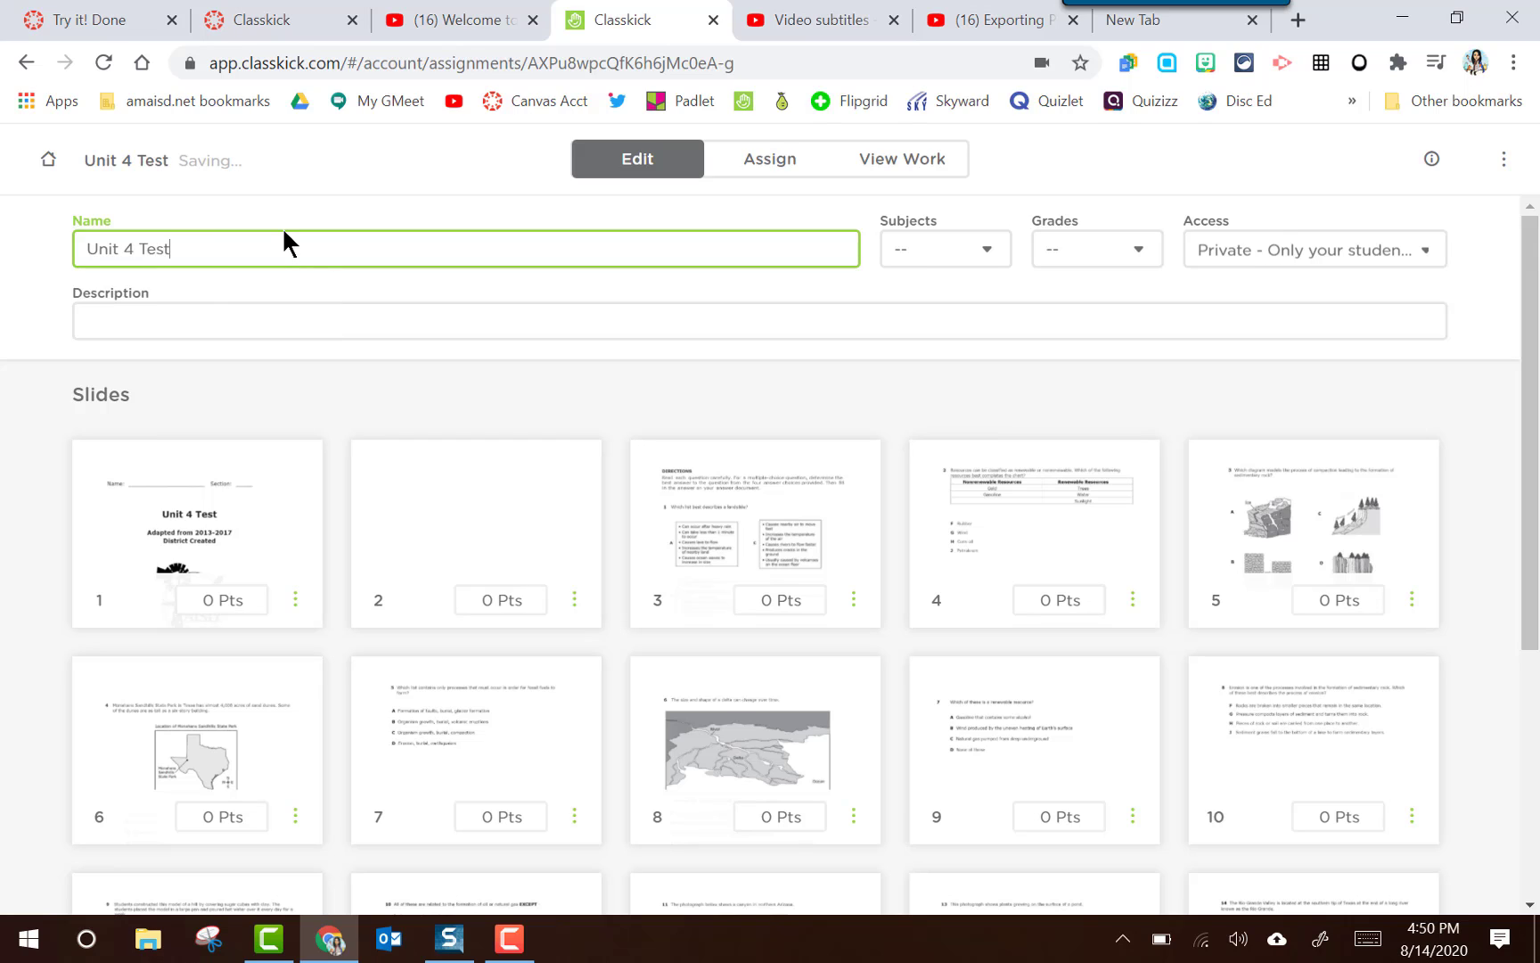
text( Science)
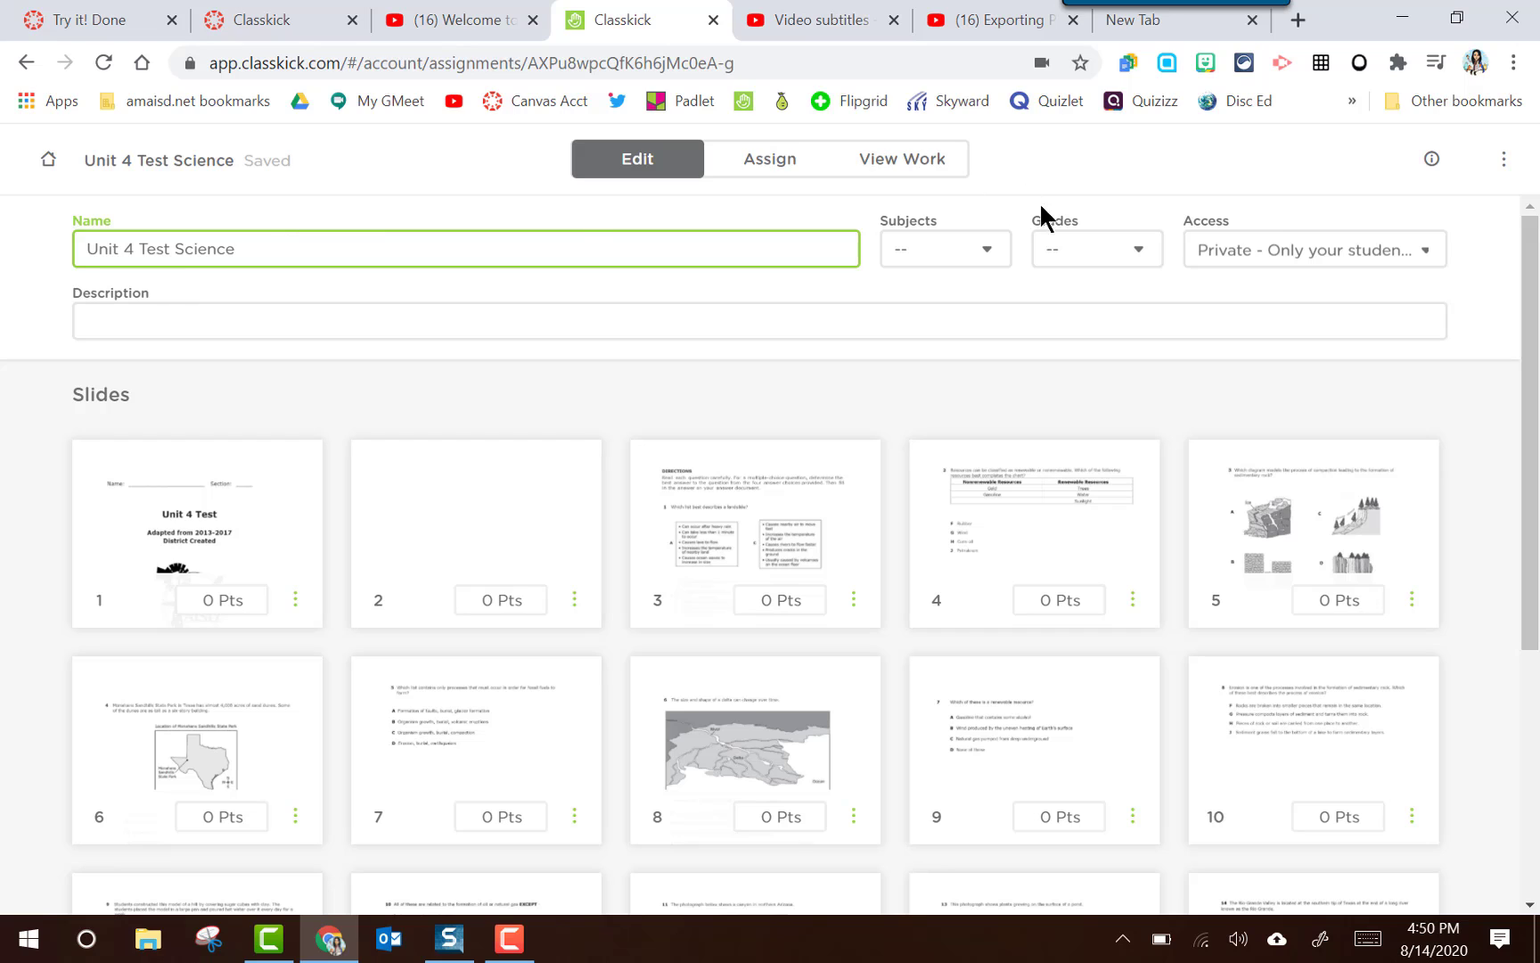
click(983, 248)
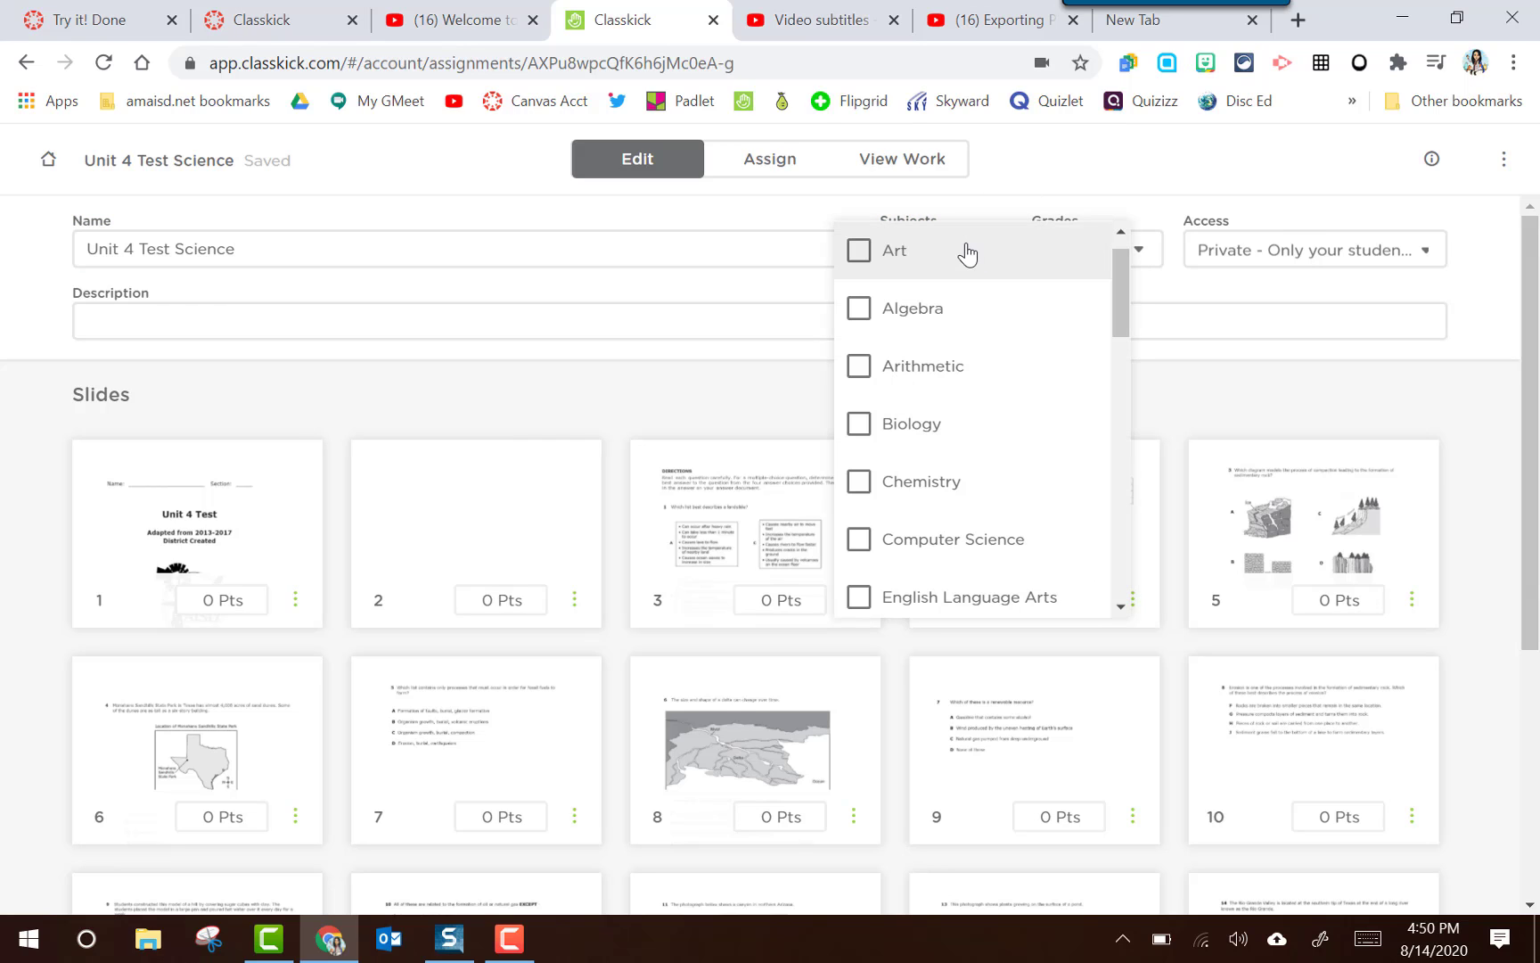
click(993, 202)
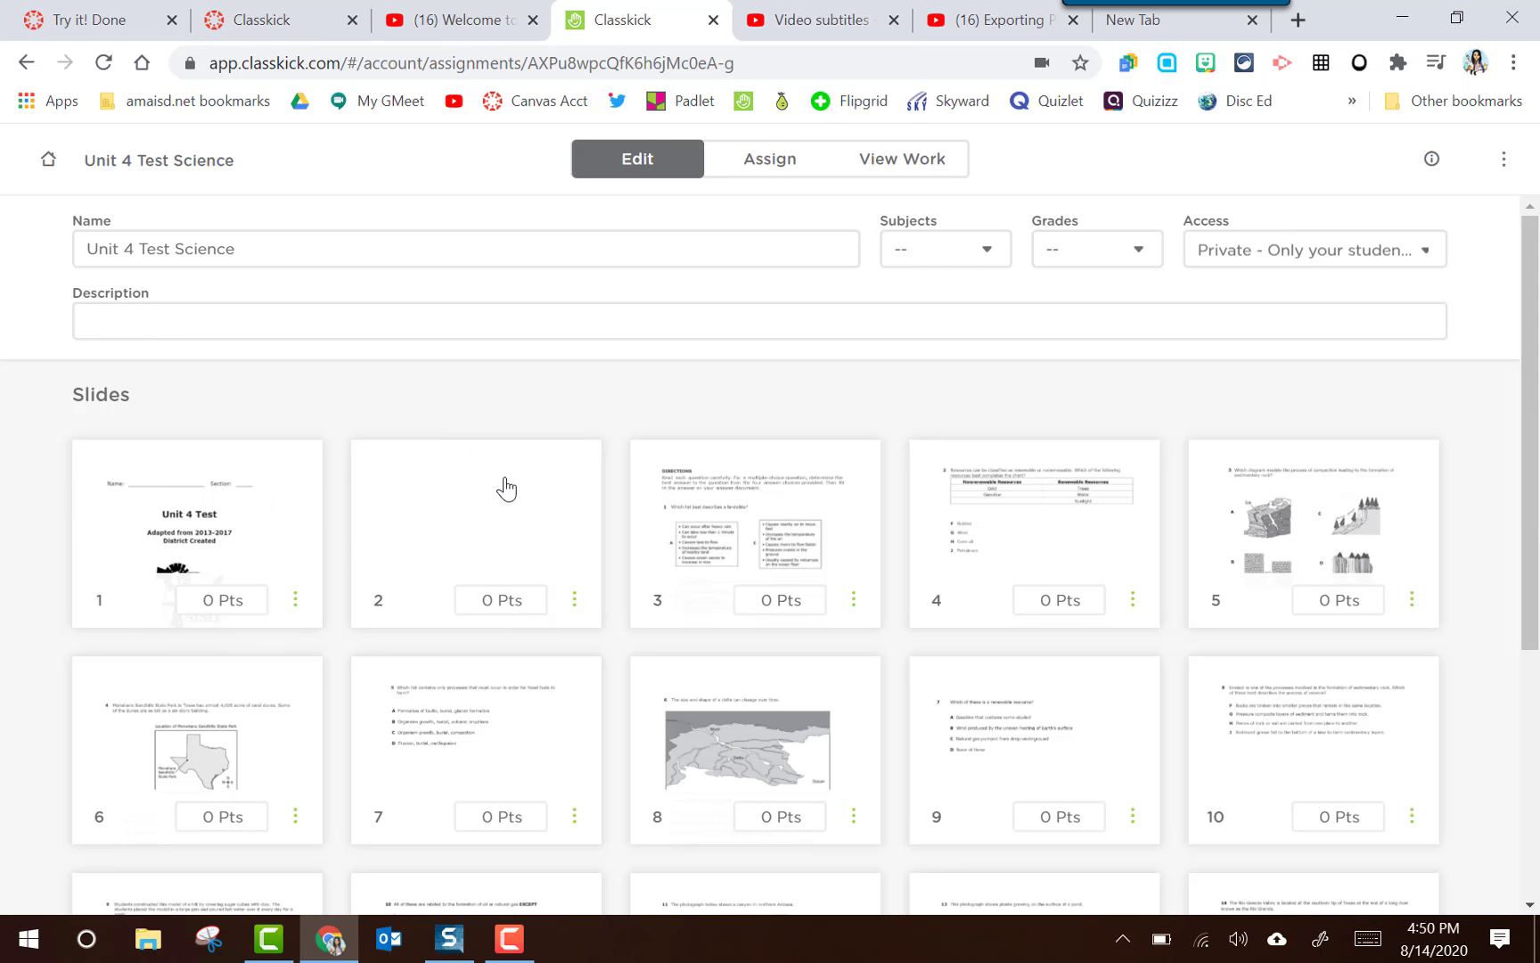
Step: Delete the blank slide 2 from the Unit 4 Test Science assignment
click(575, 604)
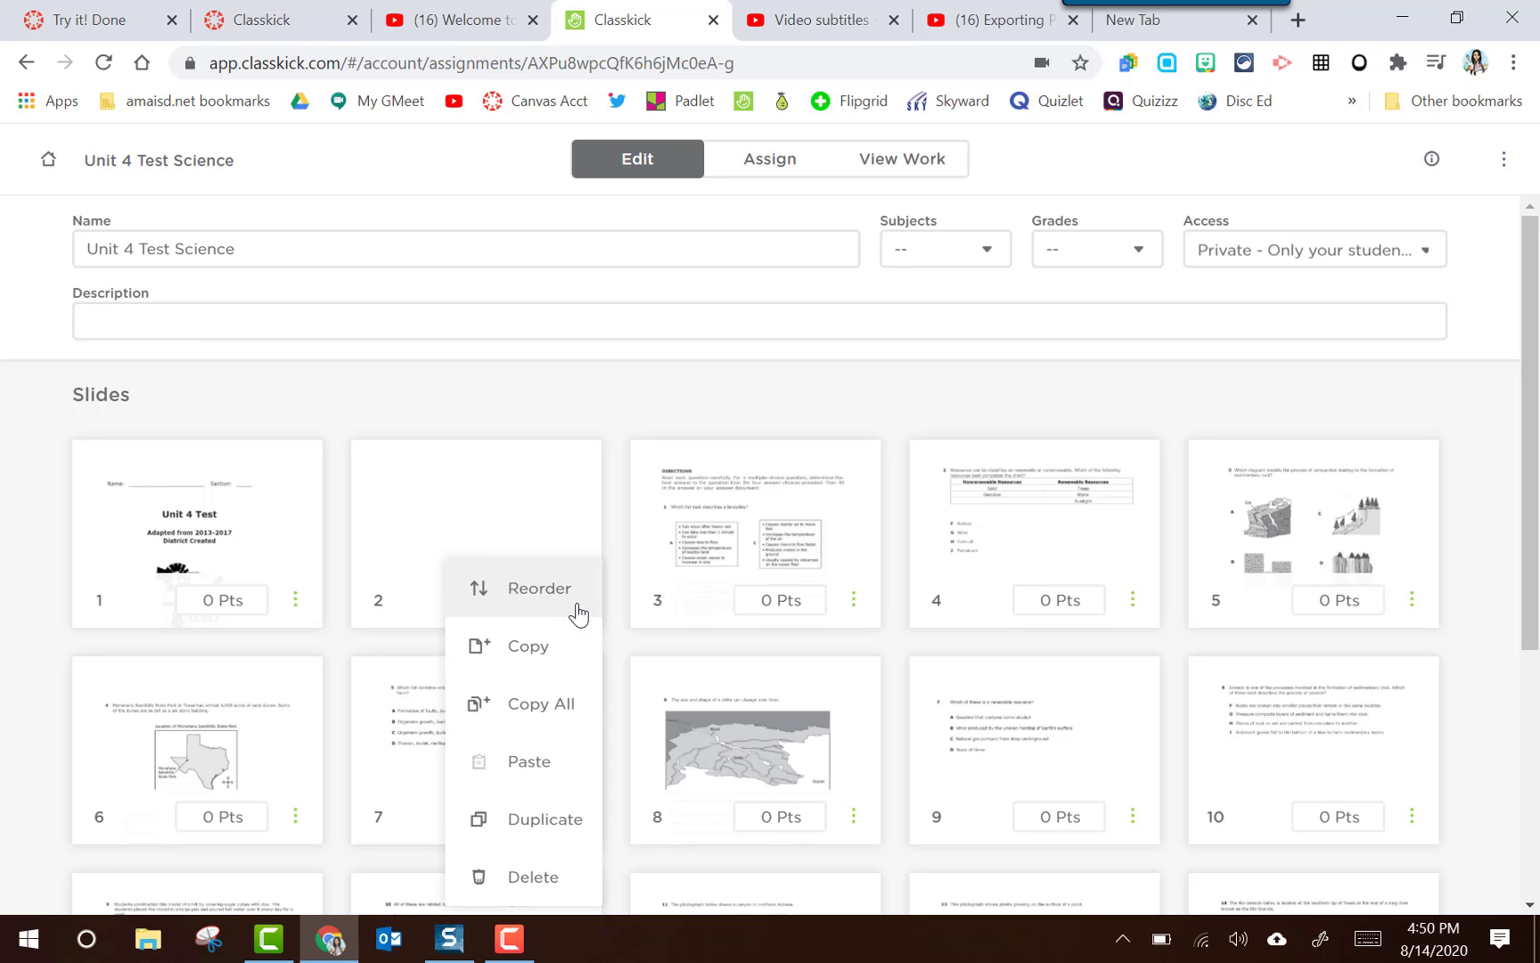
click(546, 881)
click(1302, 606)
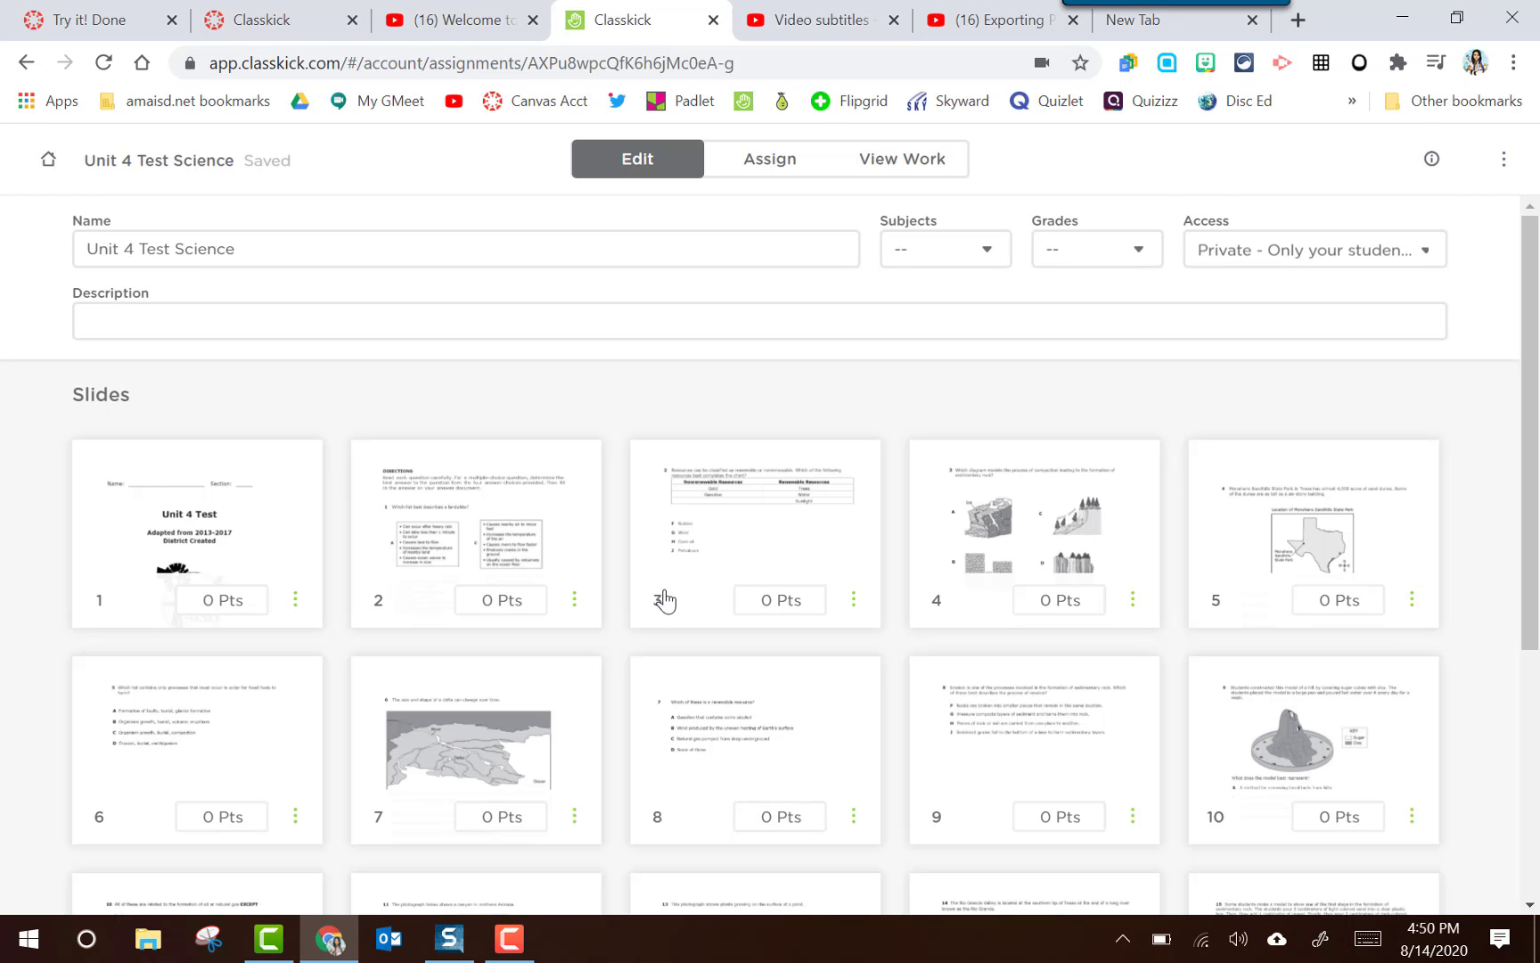
Step: Delete the blank slide 18 at the end of the assignment
scroll(465, 670, down, 5)
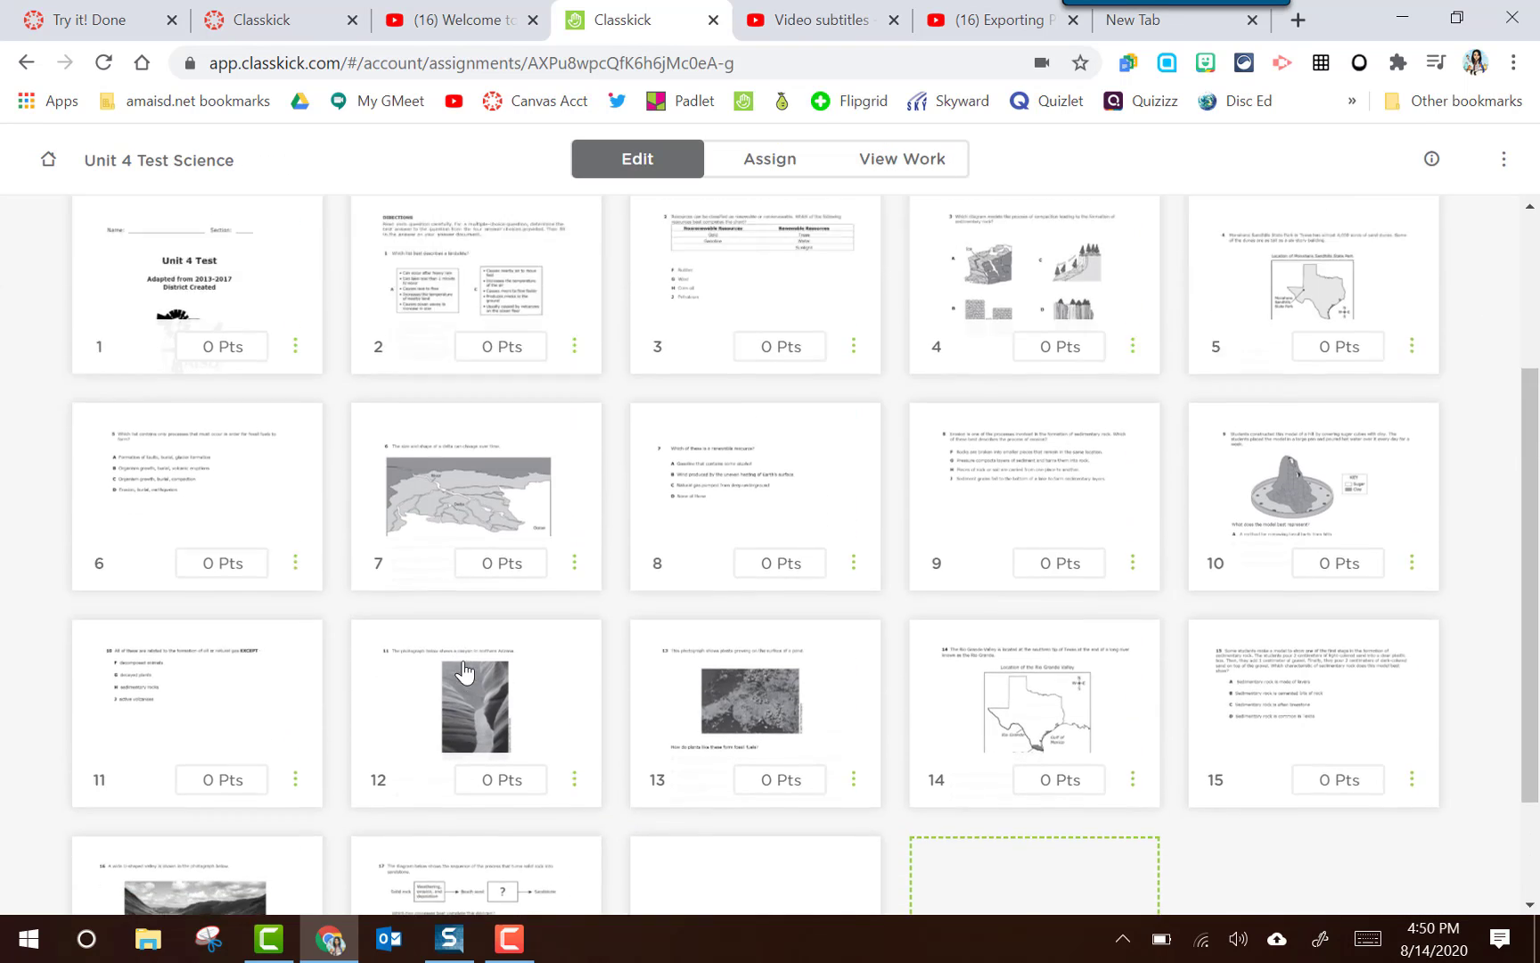
click(850, 857)
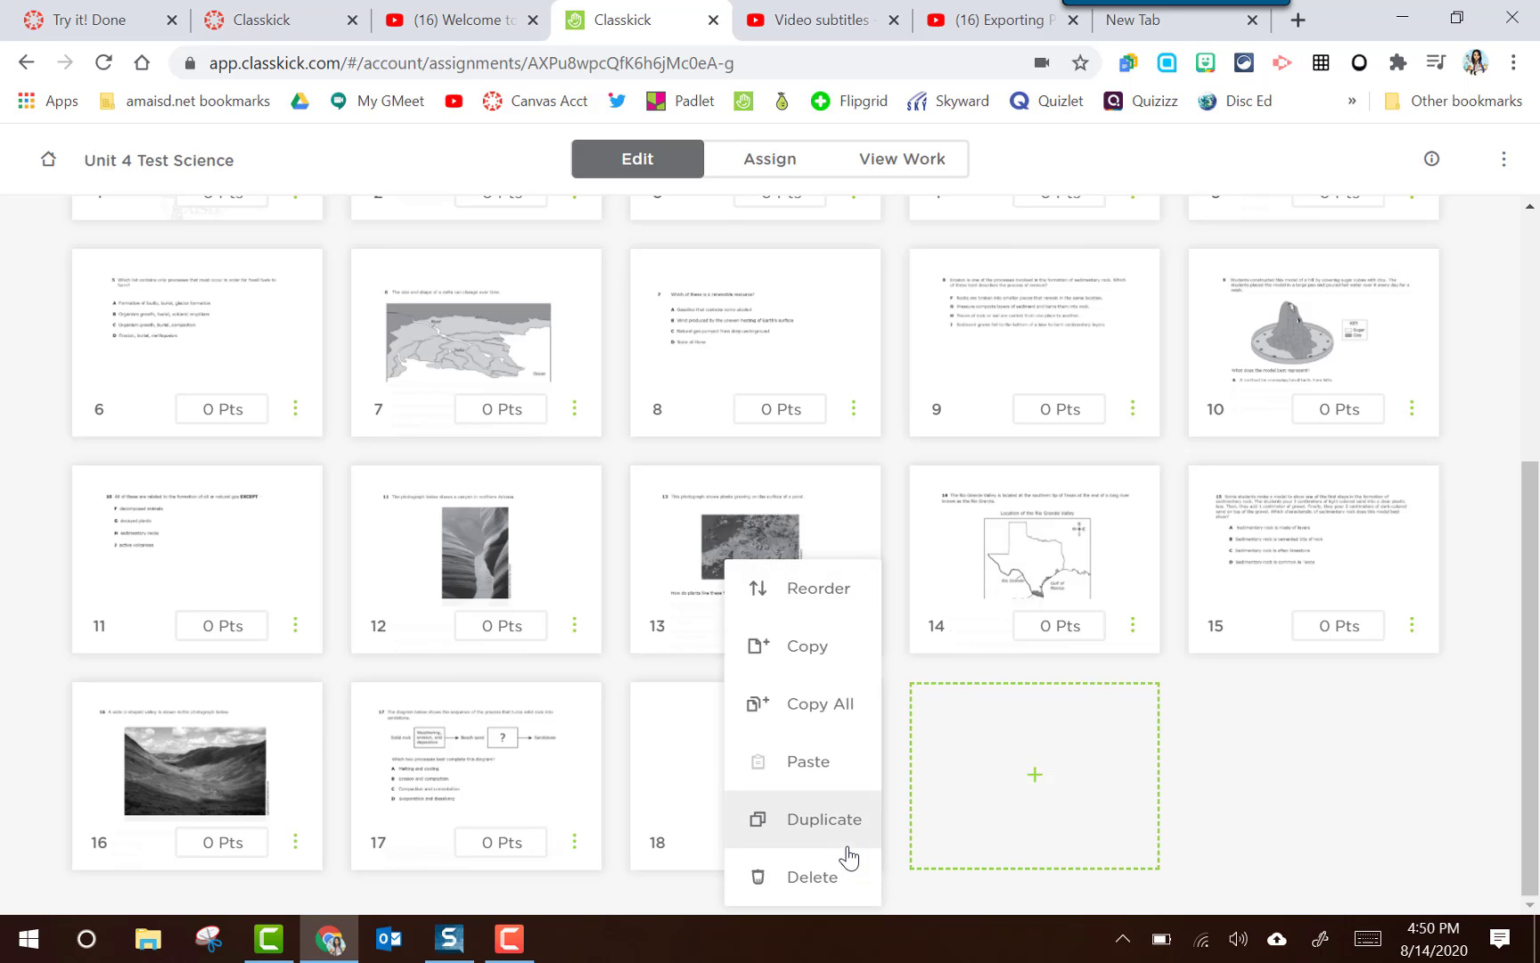
click(815, 878)
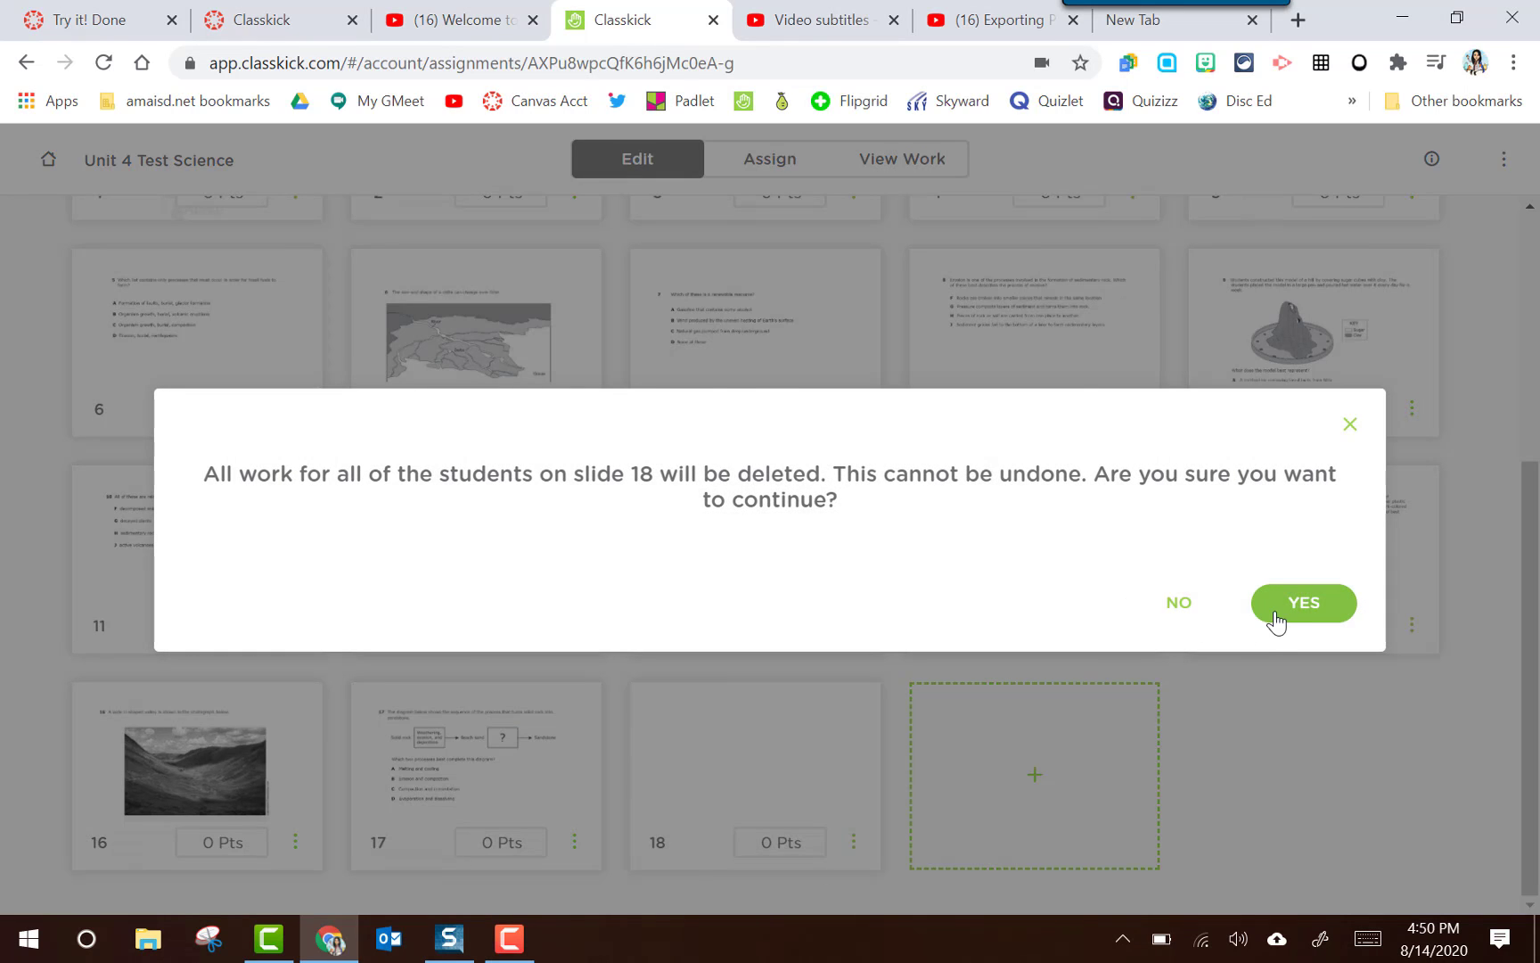
click(1303, 603)
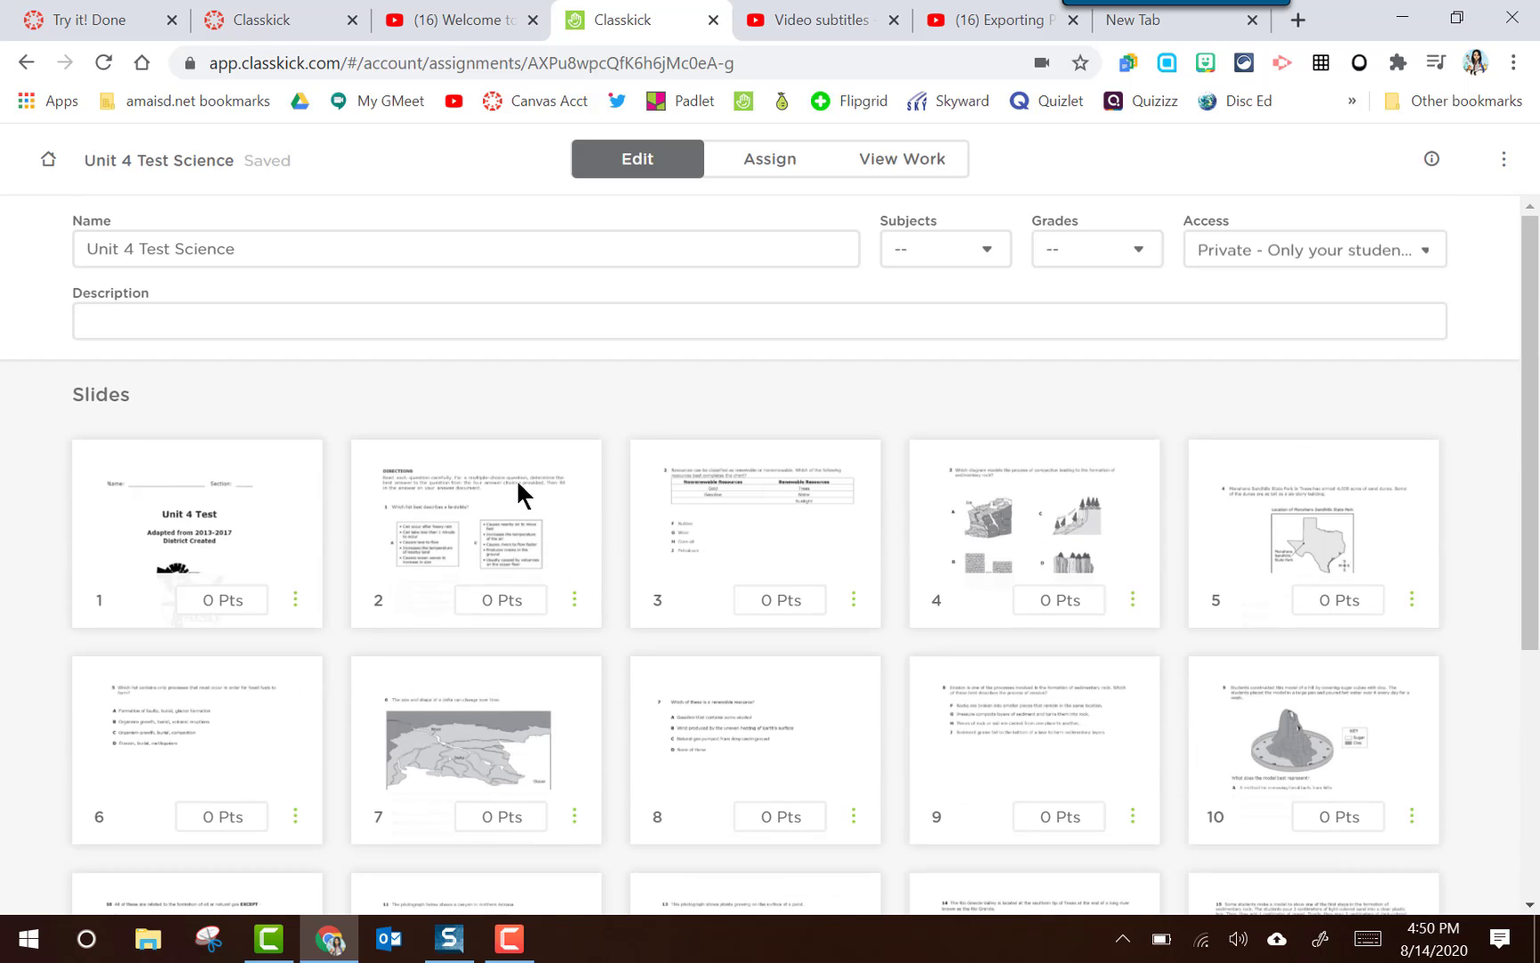
Step: Review the directions and first question on slide 2, and return to the assignments list
click(509, 525)
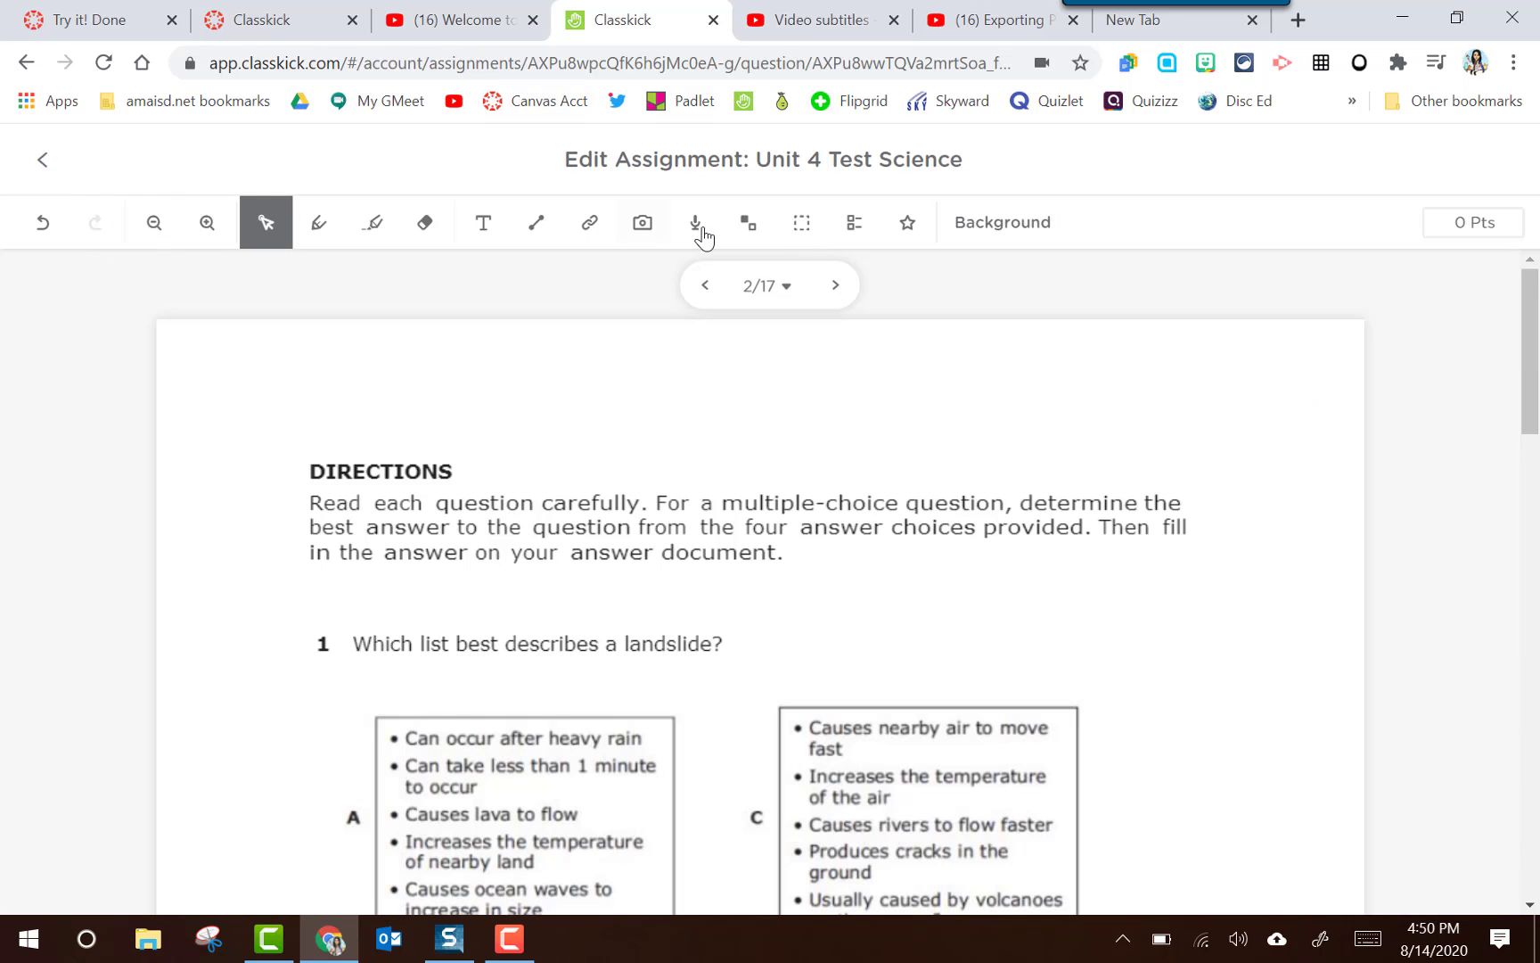
click(410, 502)
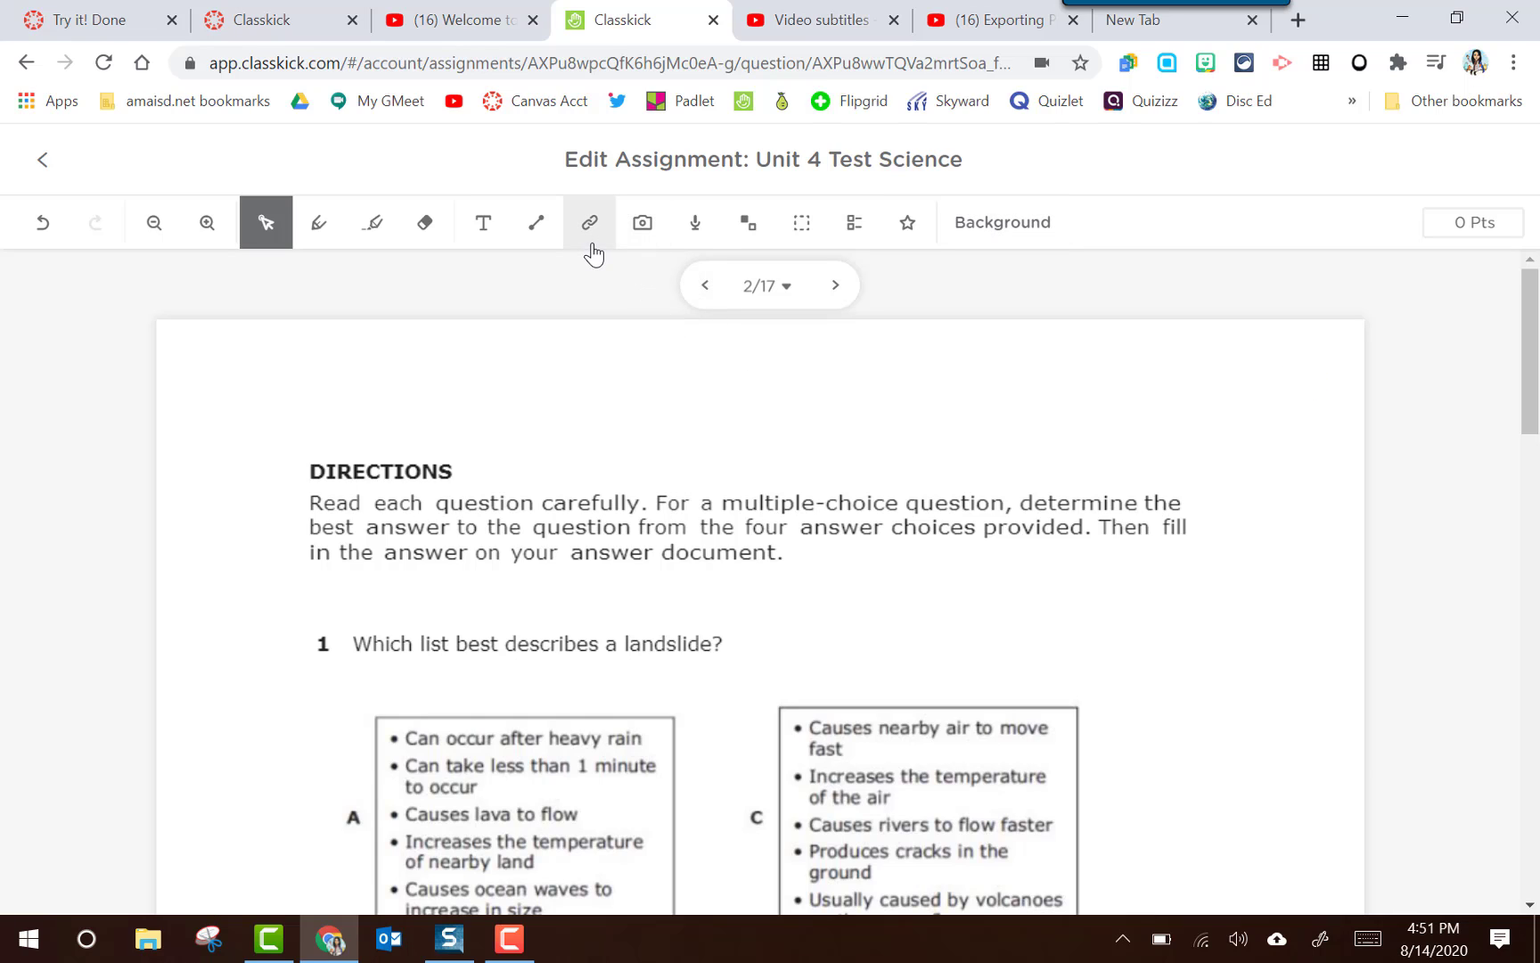
scroll(749, 567, down, 6)
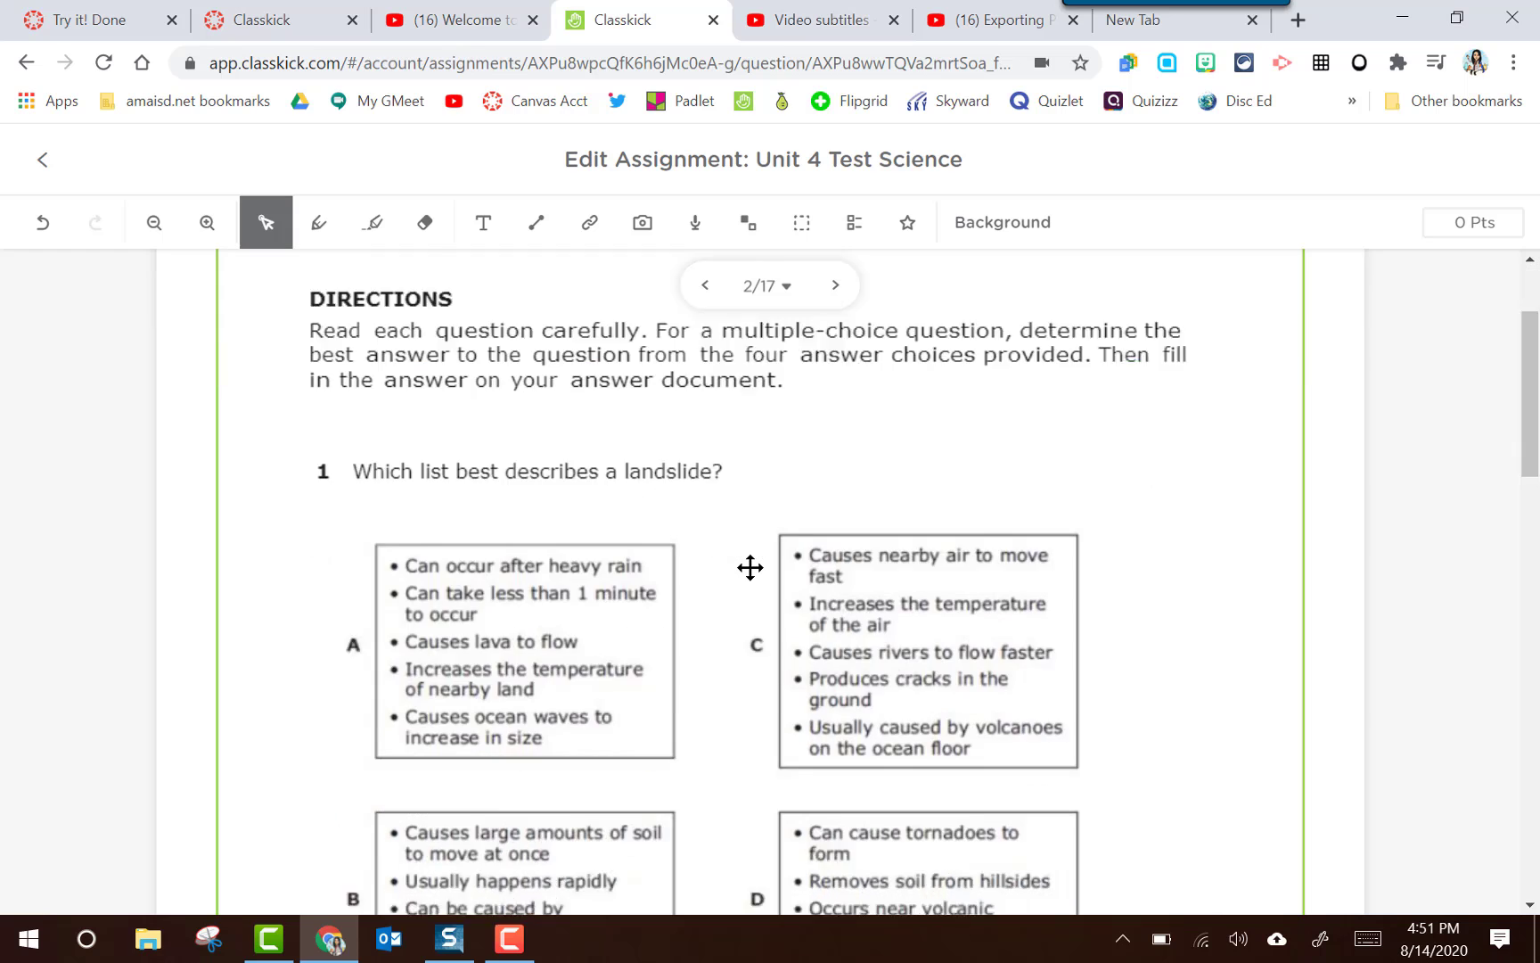
scroll(751, 567, up, 6)
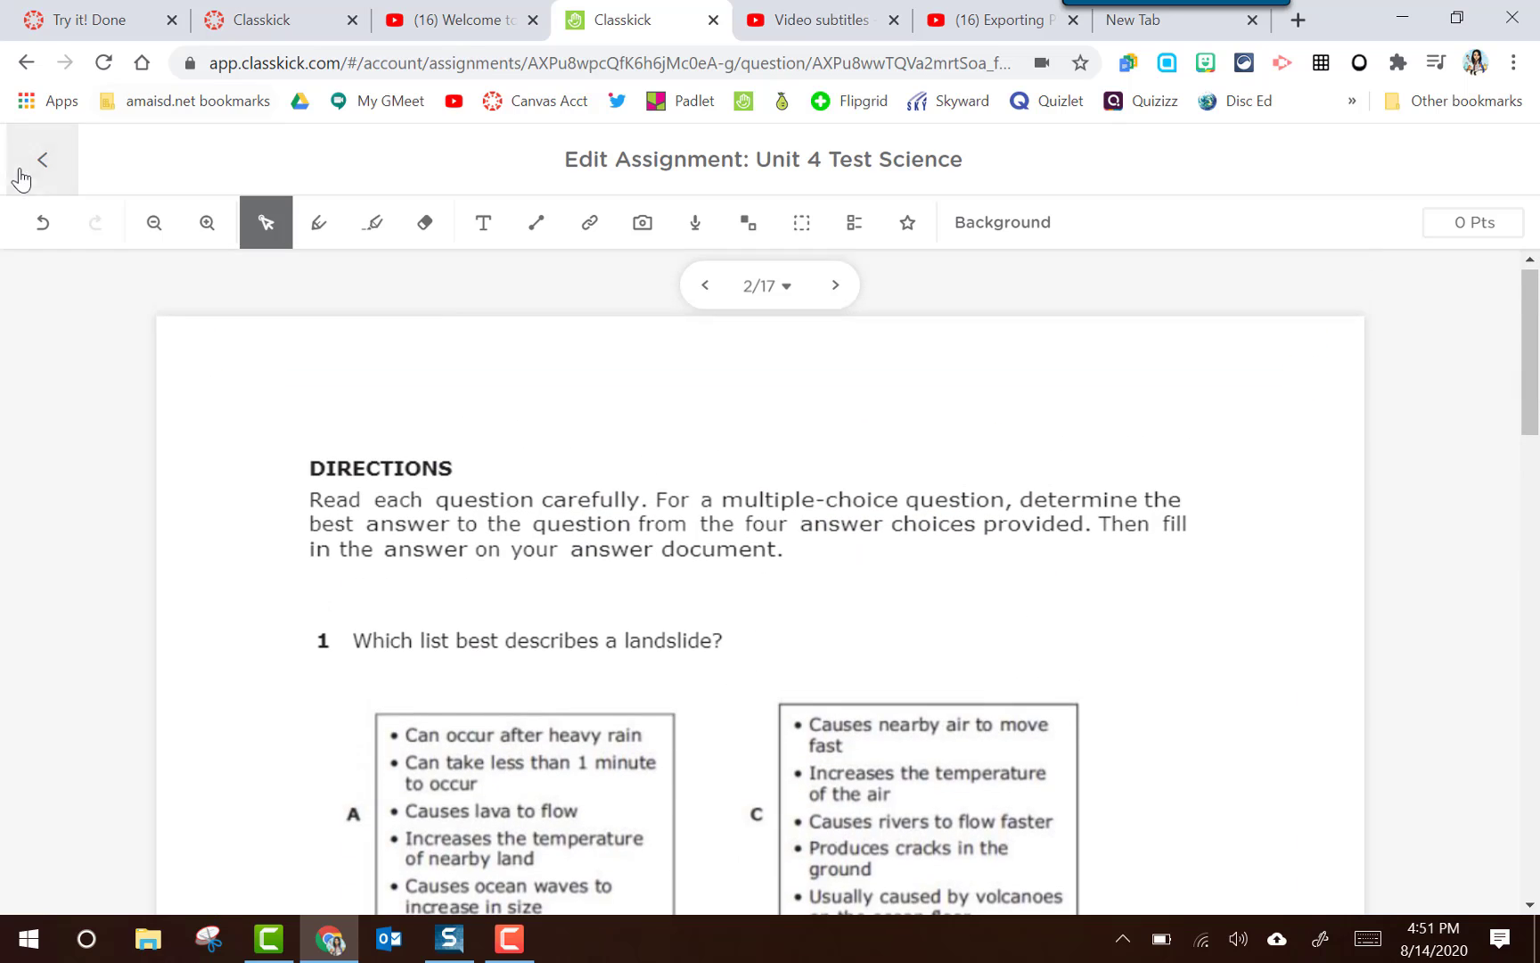
click(42, 167)
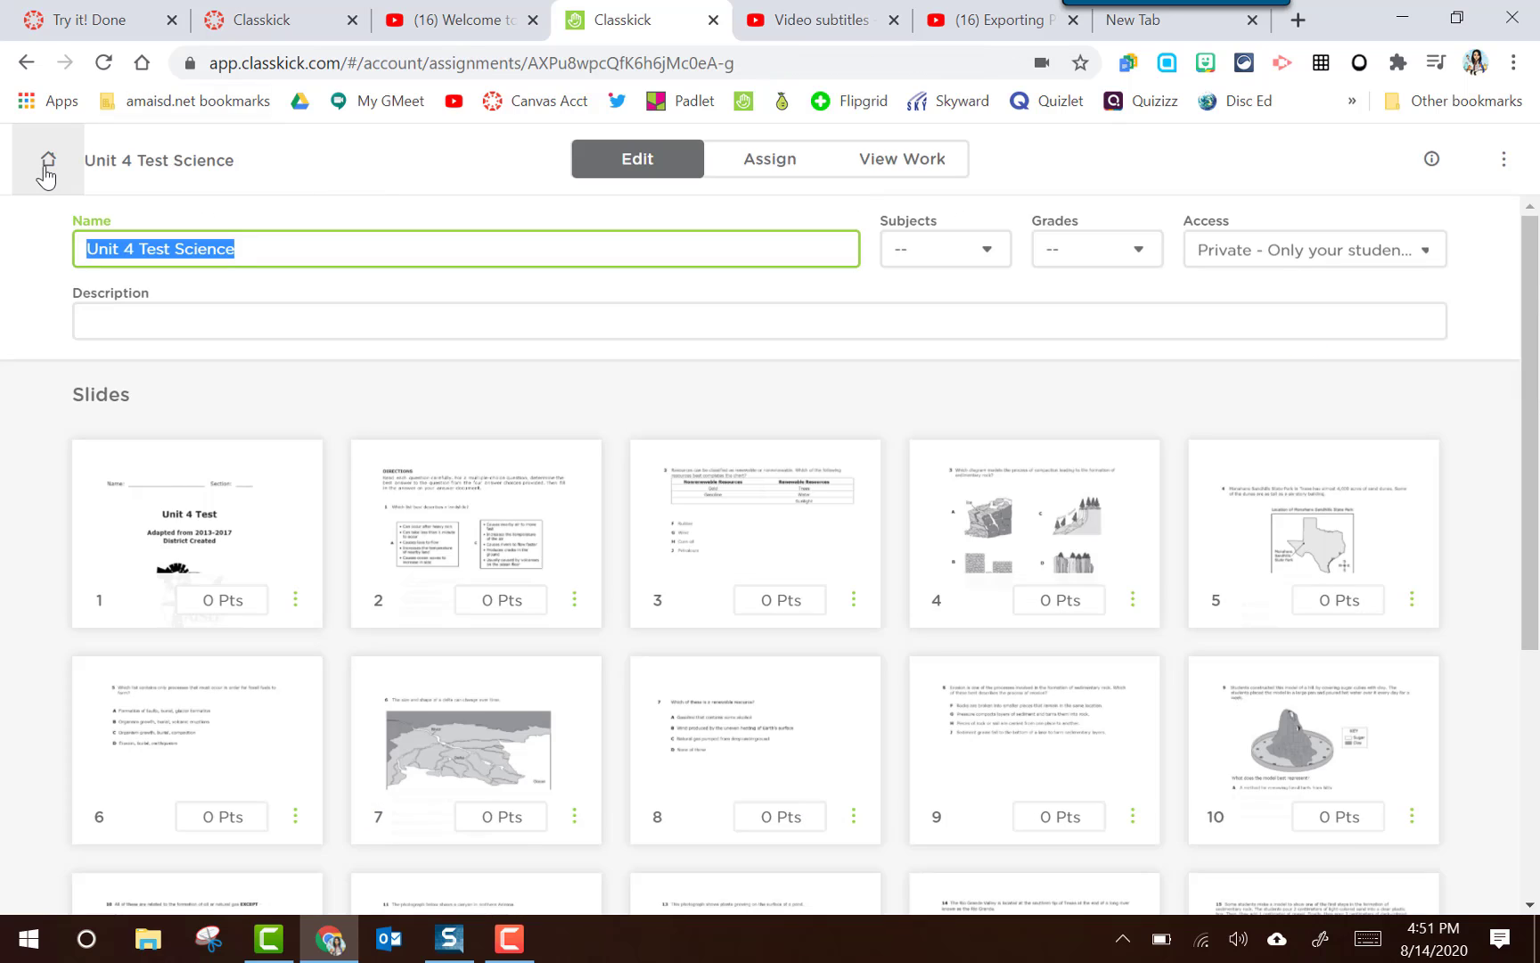
click(45, 169)
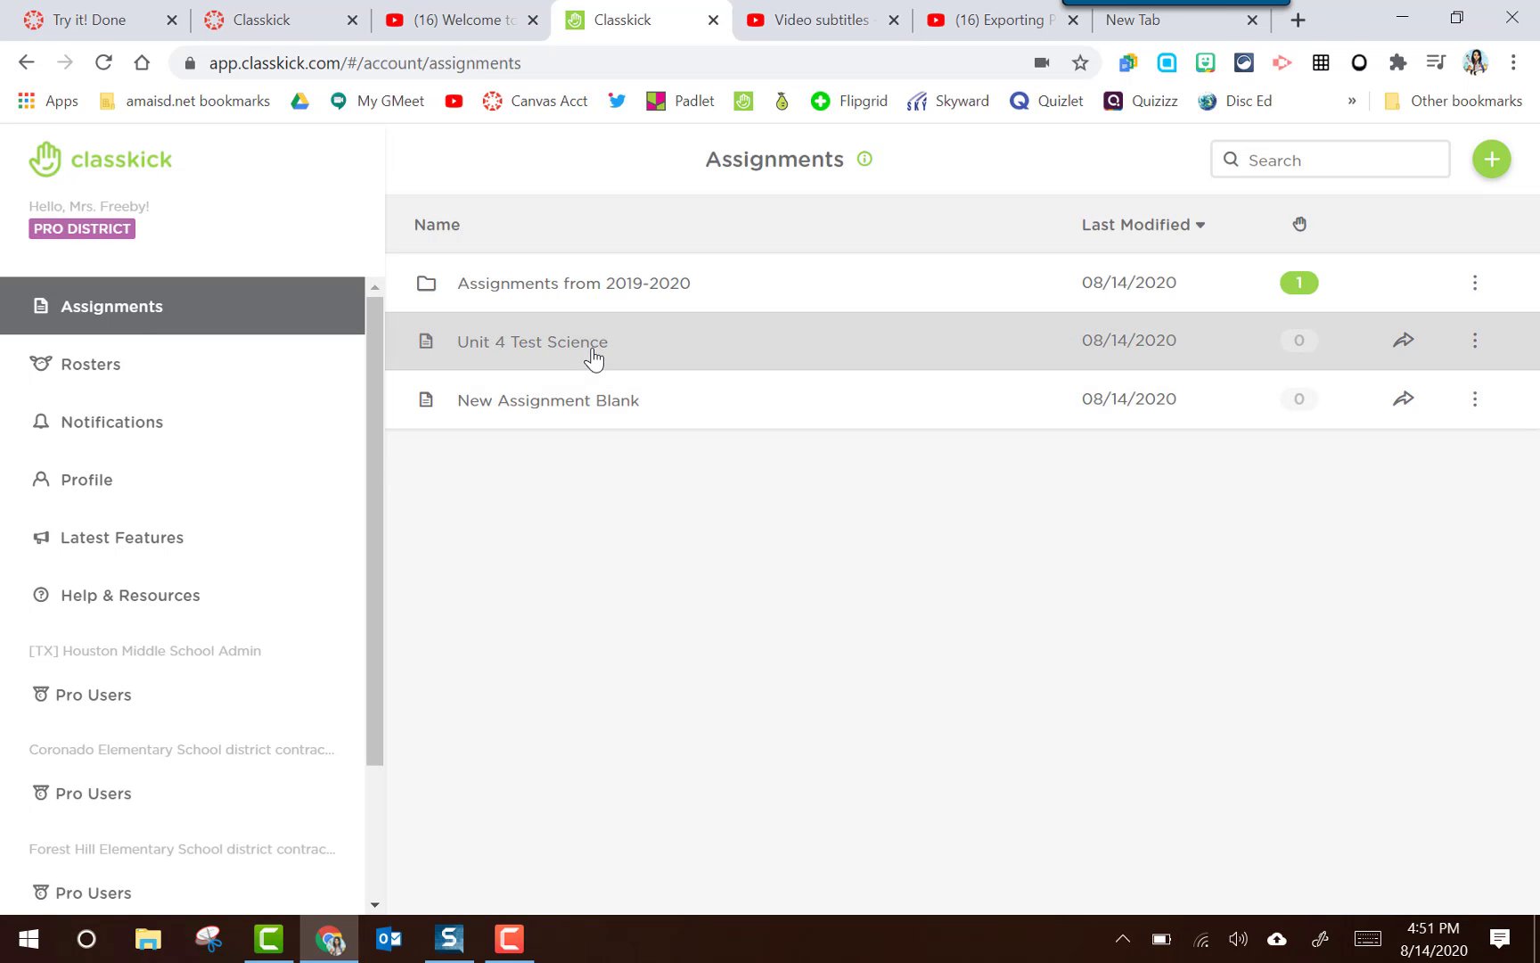
Step: Open the Unit 4 Test Science assignment and assign it to the Classkick Canvas Assignment roster
click(593, 357)
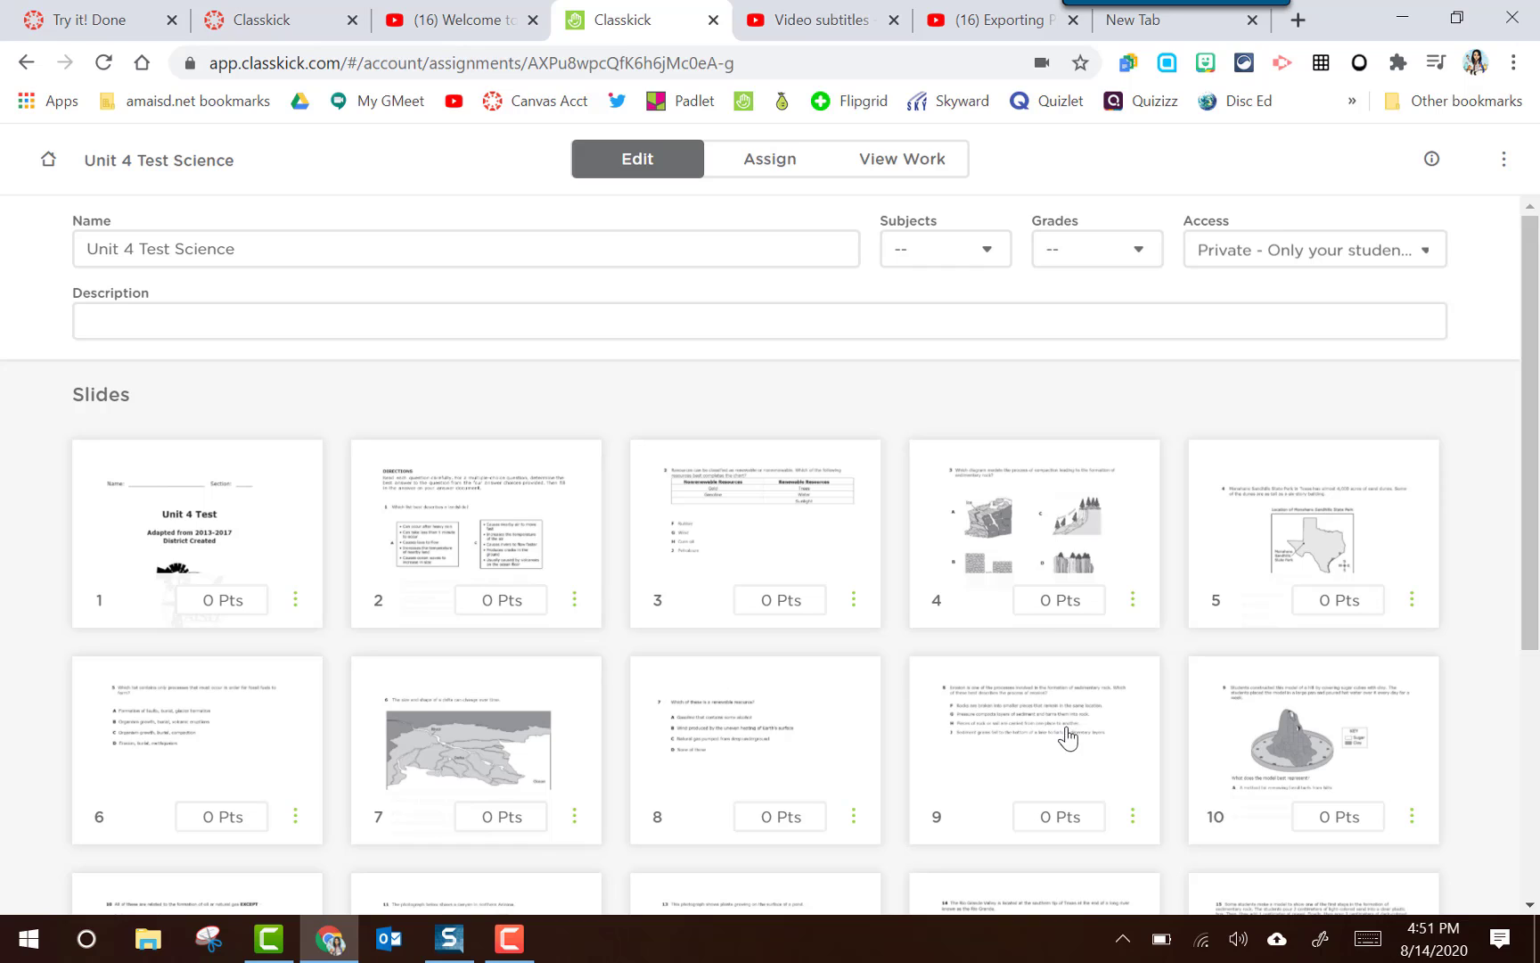
click(776, 170)
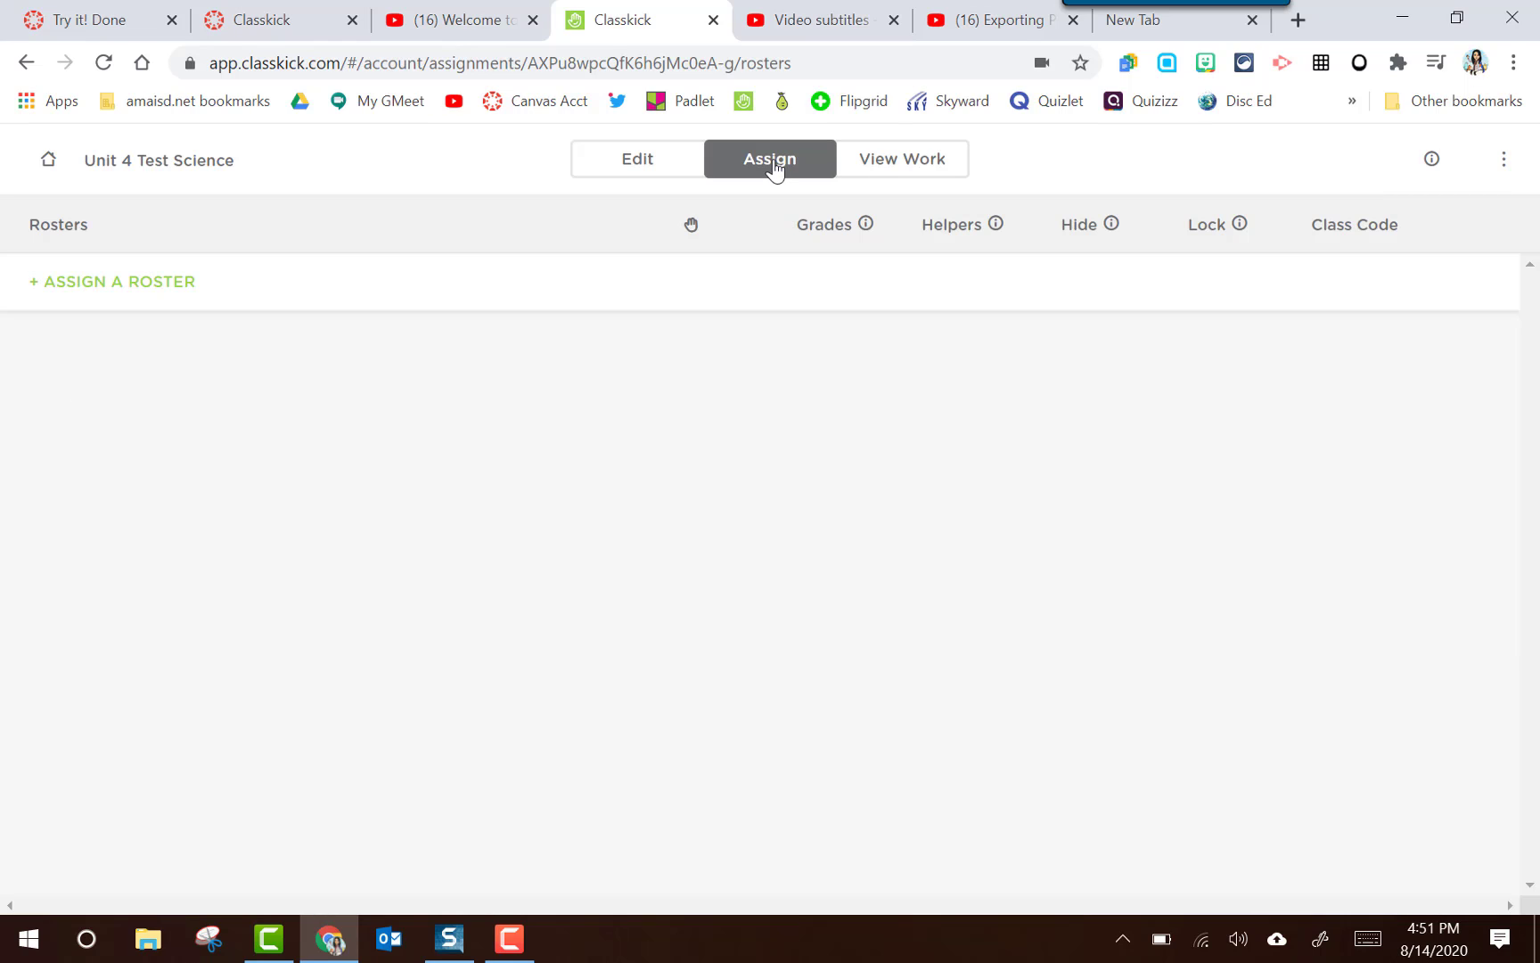
click(108, 283)
scroll(677, 559, down, 2)
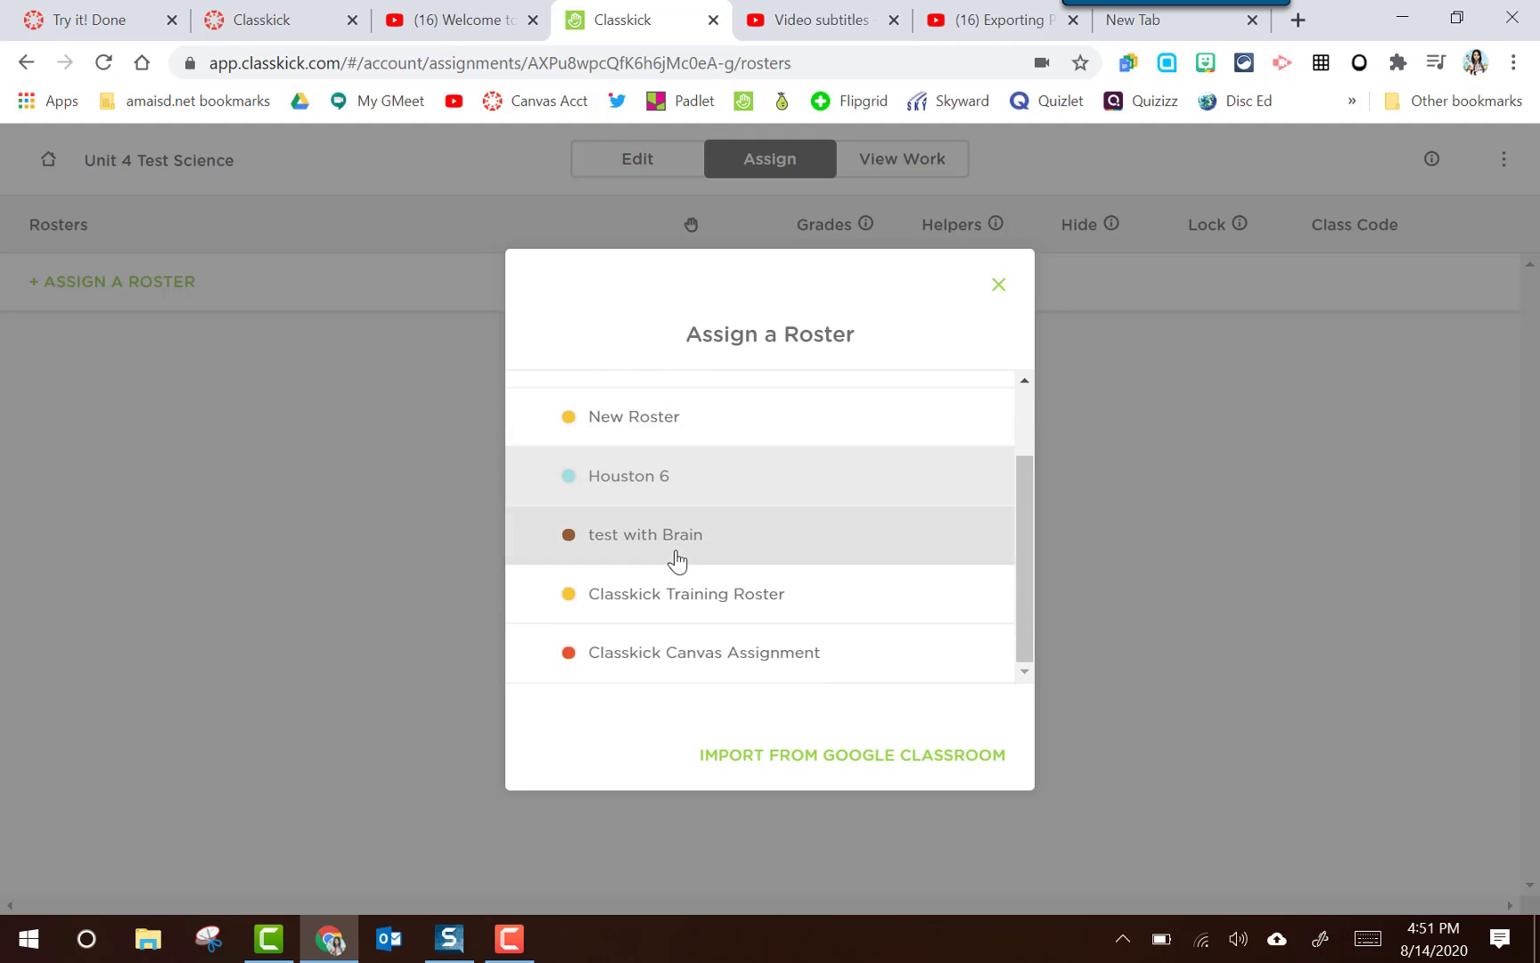
click(673, 660)
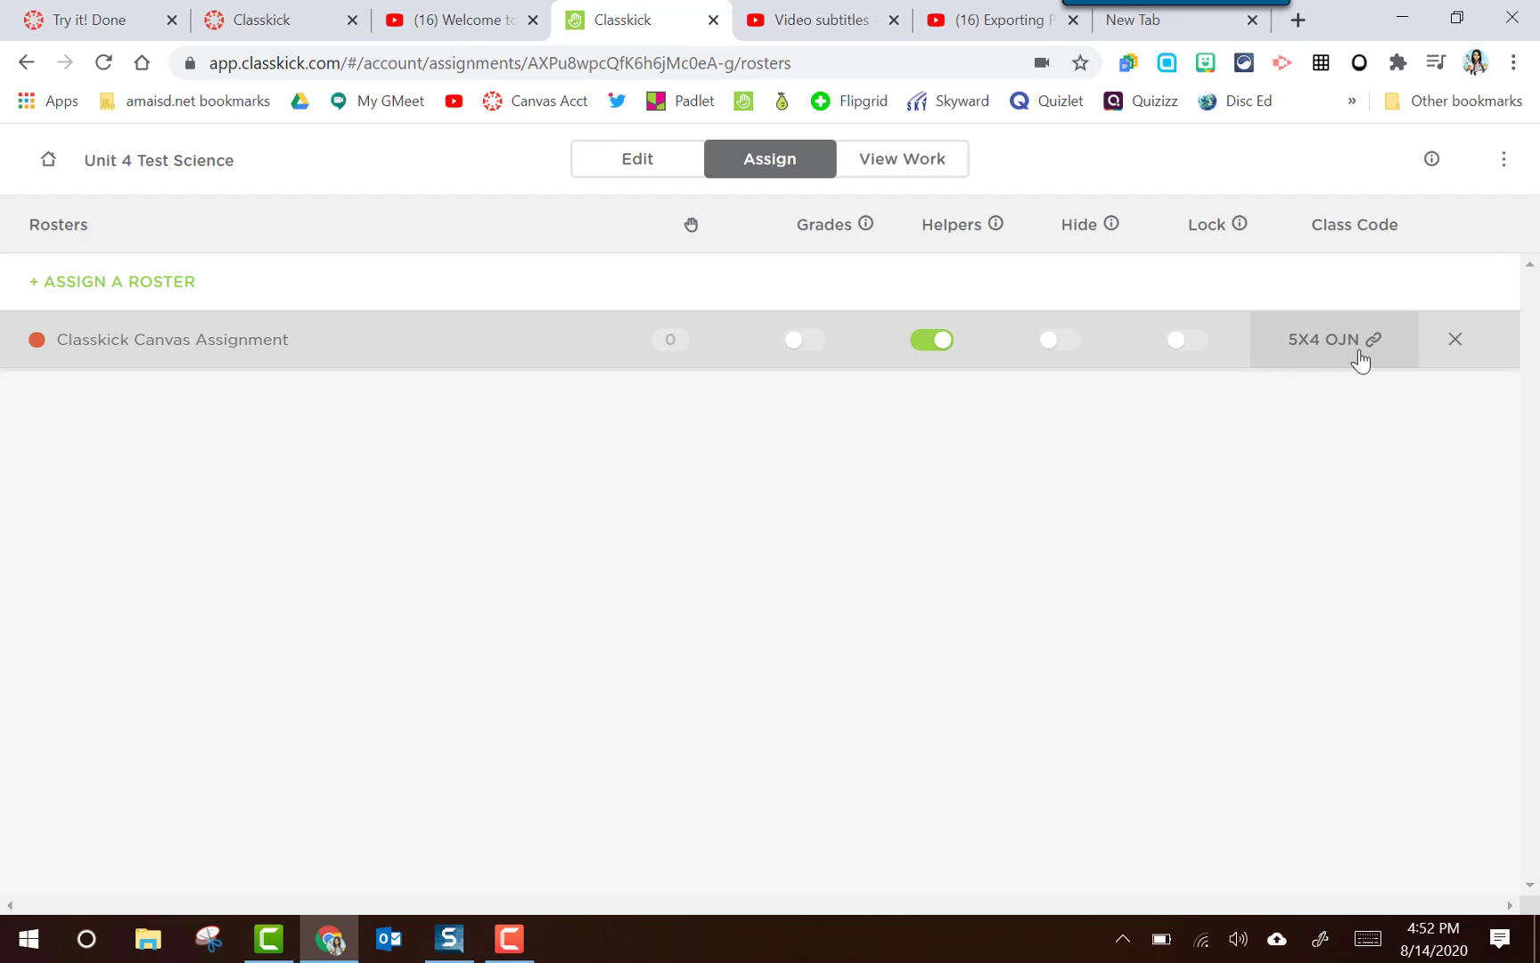
Step: Copy the student login link for the Classkick Canvas Assignment roster and close the sharing window
click(1362, 352)
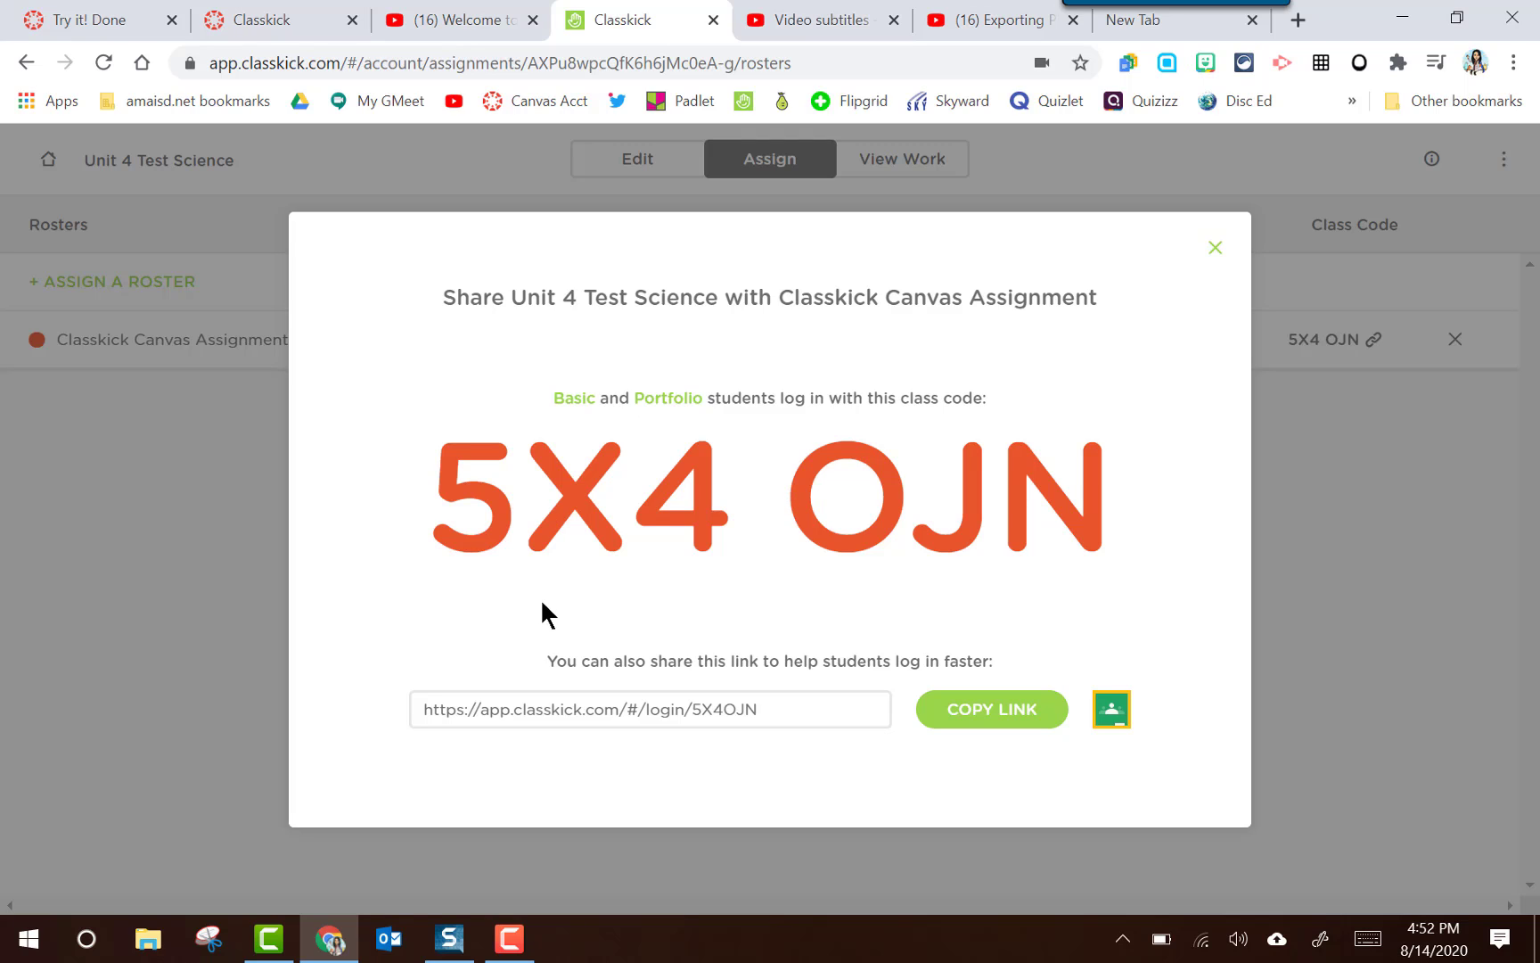
click(1007, 711)
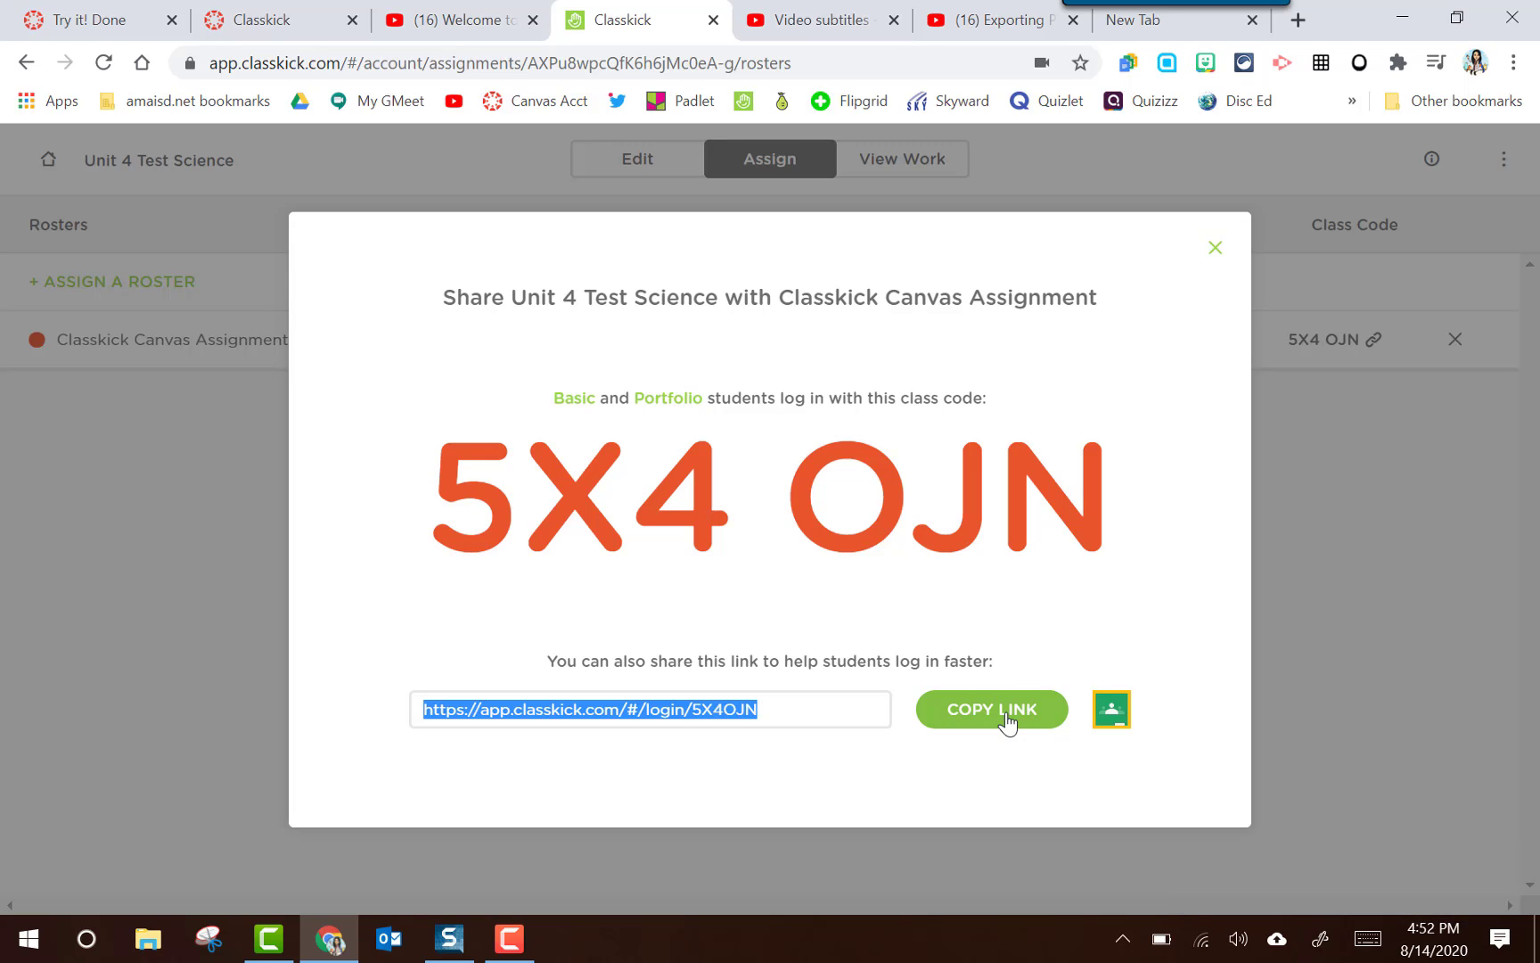
click(1216, 248)
Step: Look over the student work grid for Unit 4 Test Science and view the student sorting options without choosing one
click(902, 157)
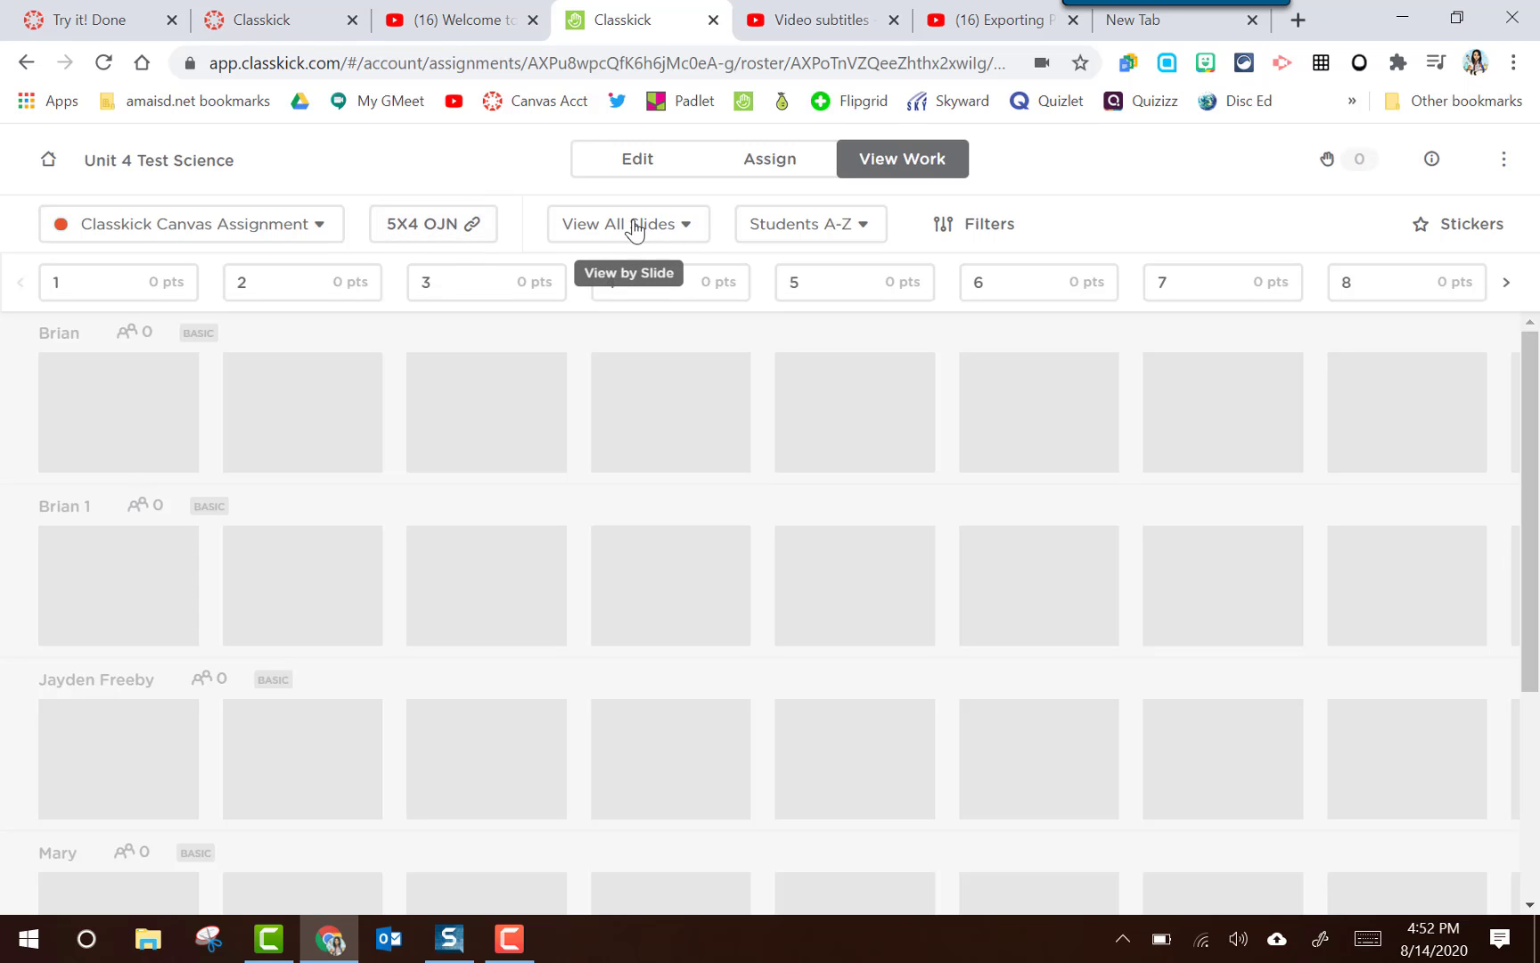
scroll(186, 767, down, 4)
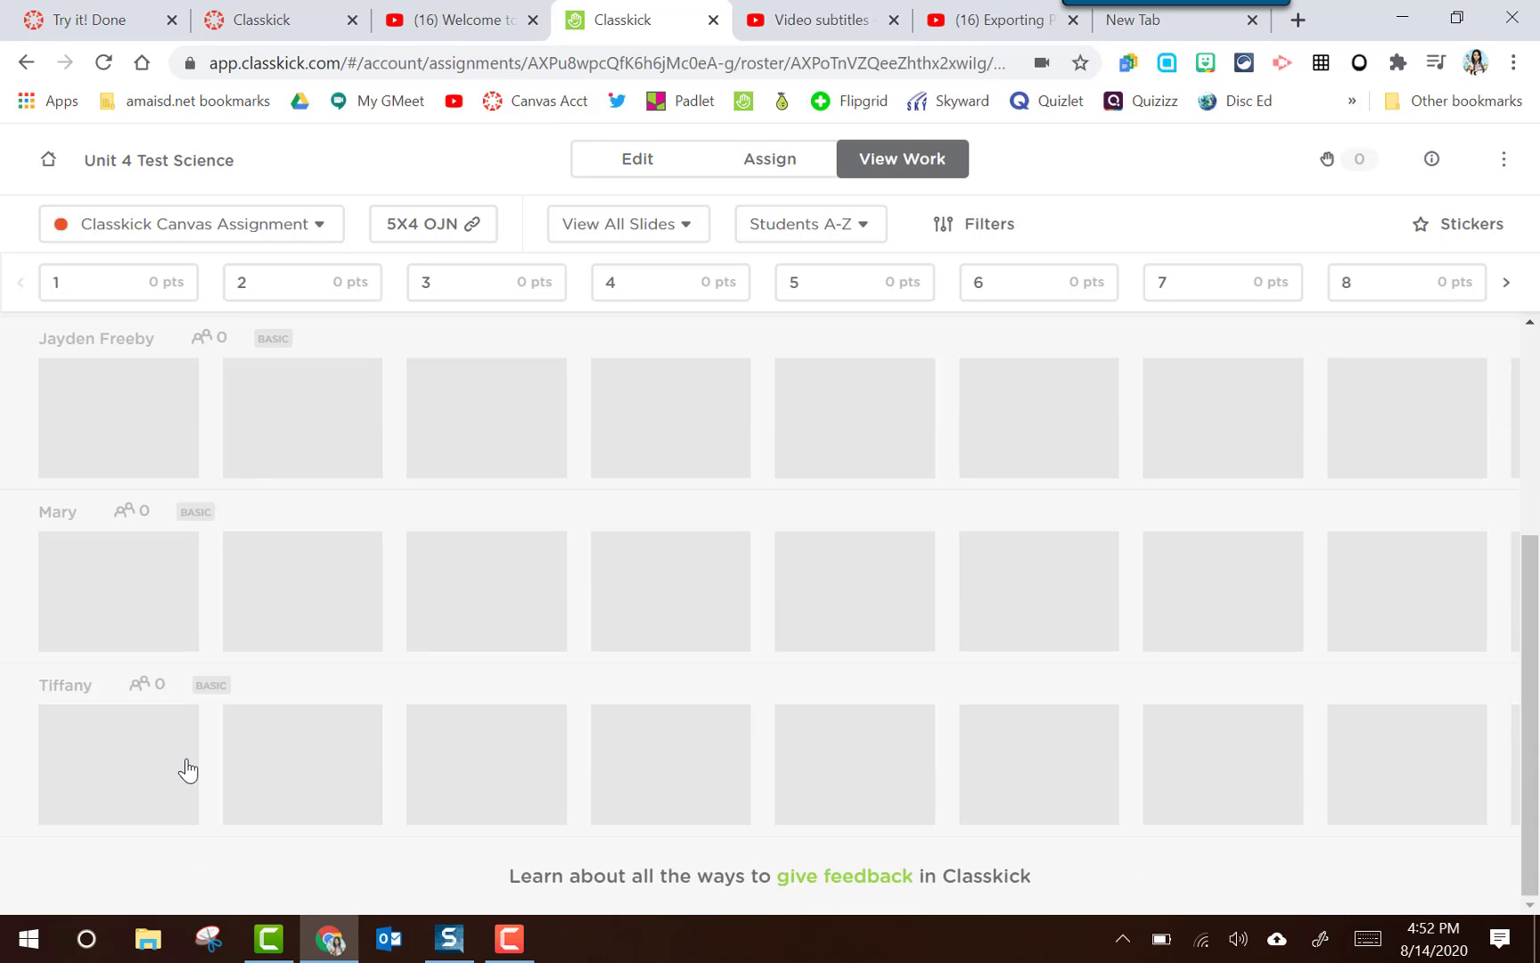
scroll(187, 768, up, 4)
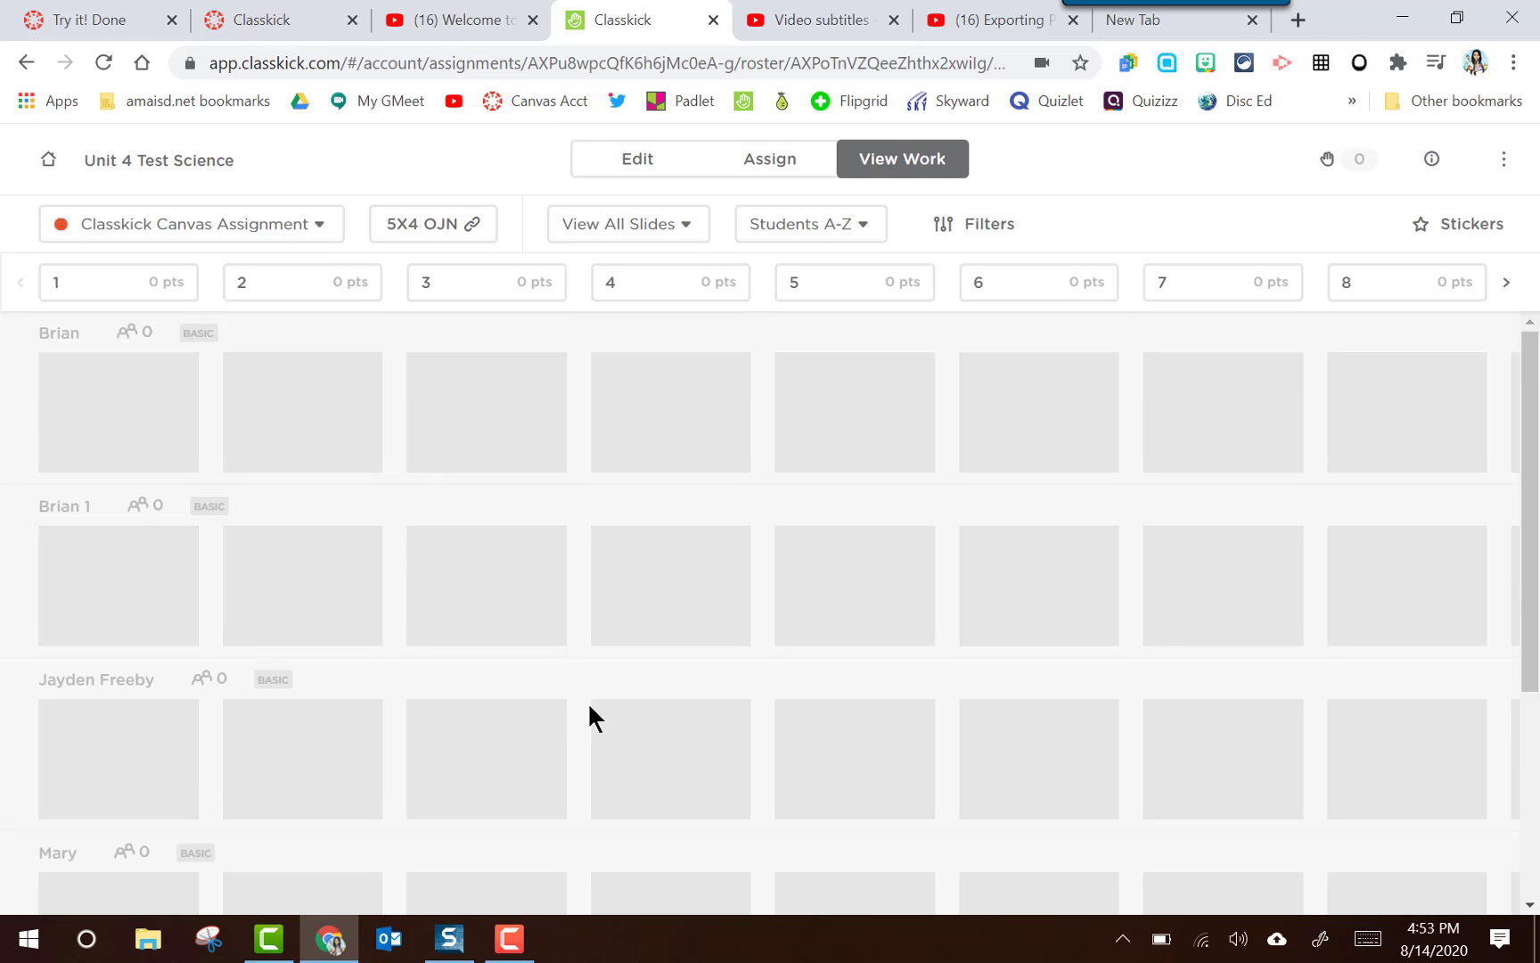
click(865, 230)
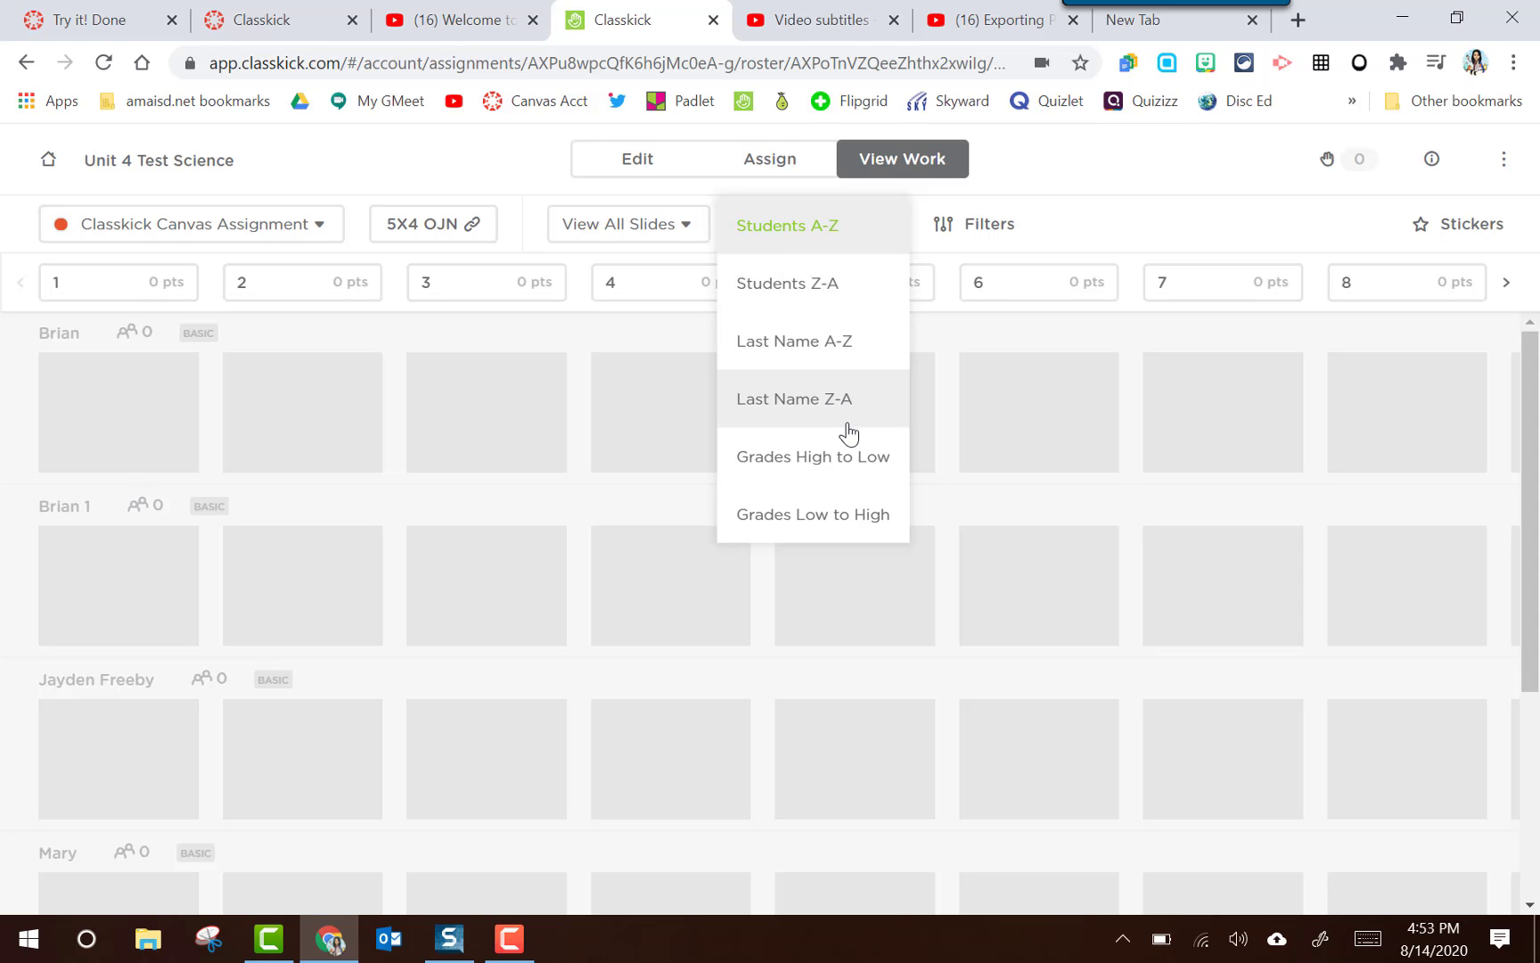
click(1007, 327)
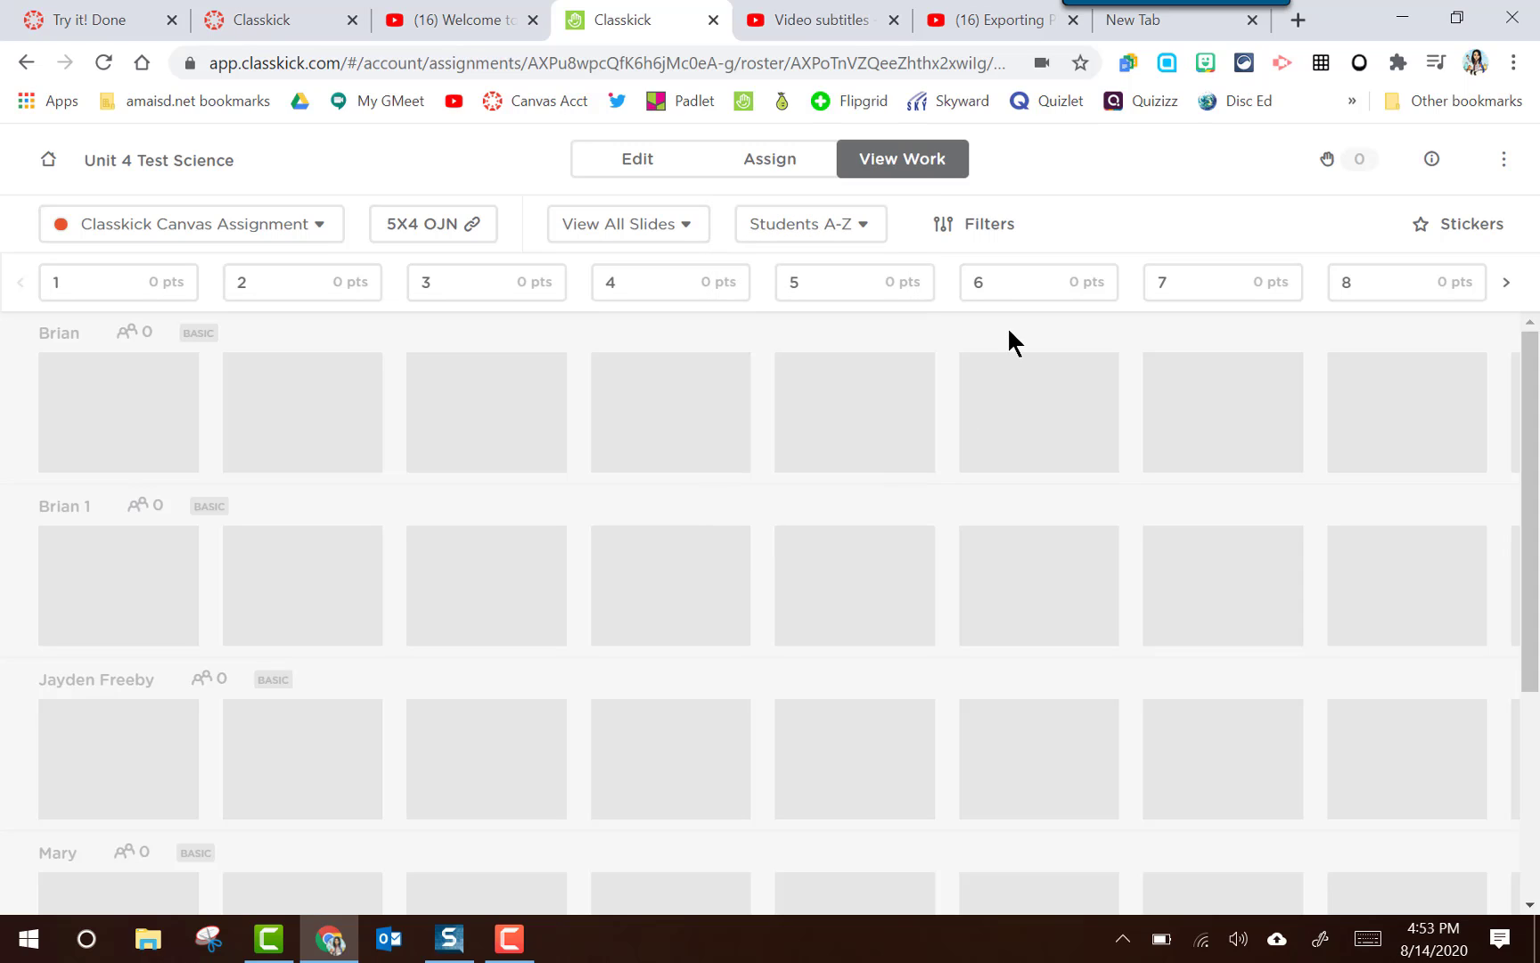
Step: Review the work filters and settings, trying Shrink thumbnails on and switching it back off
click(969, 234)
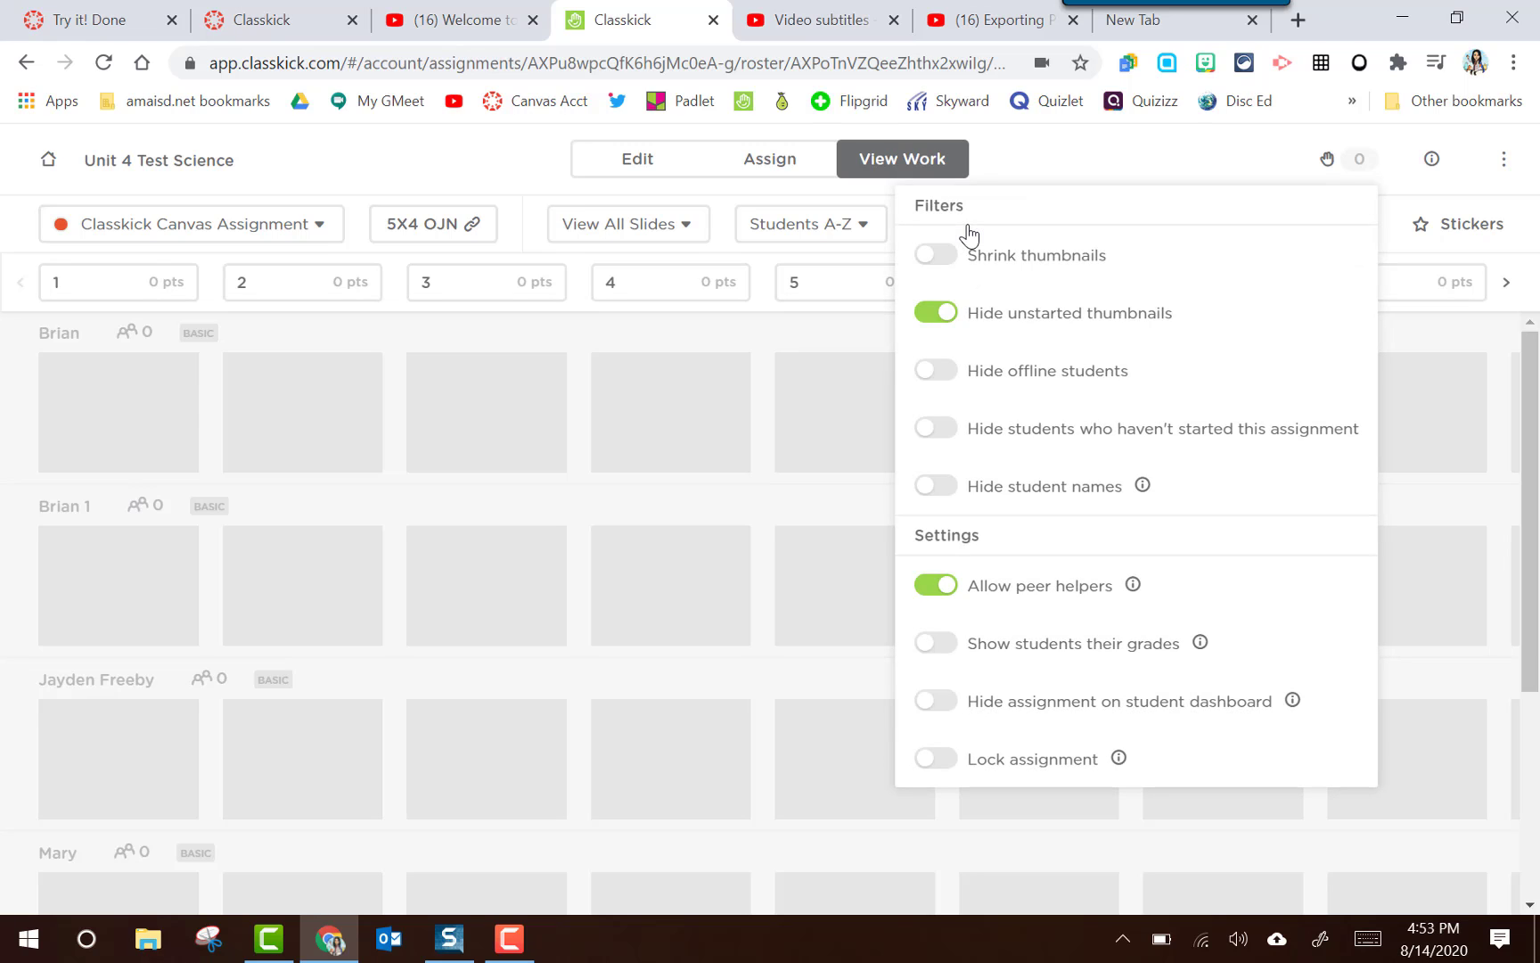
click(932, 264)
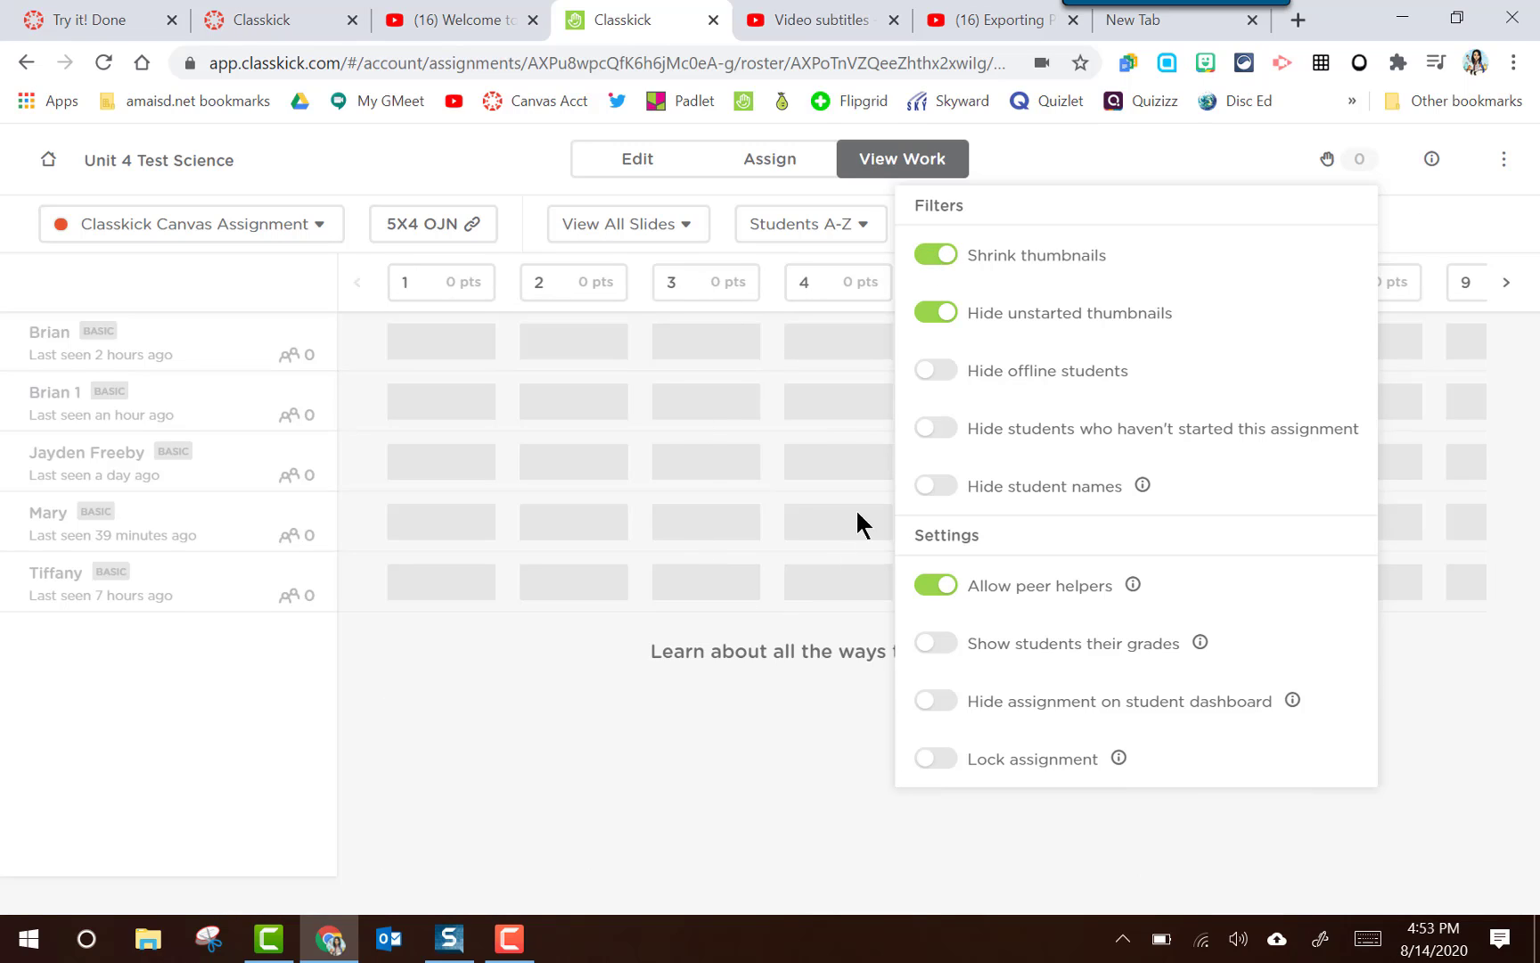
click(946, 260)
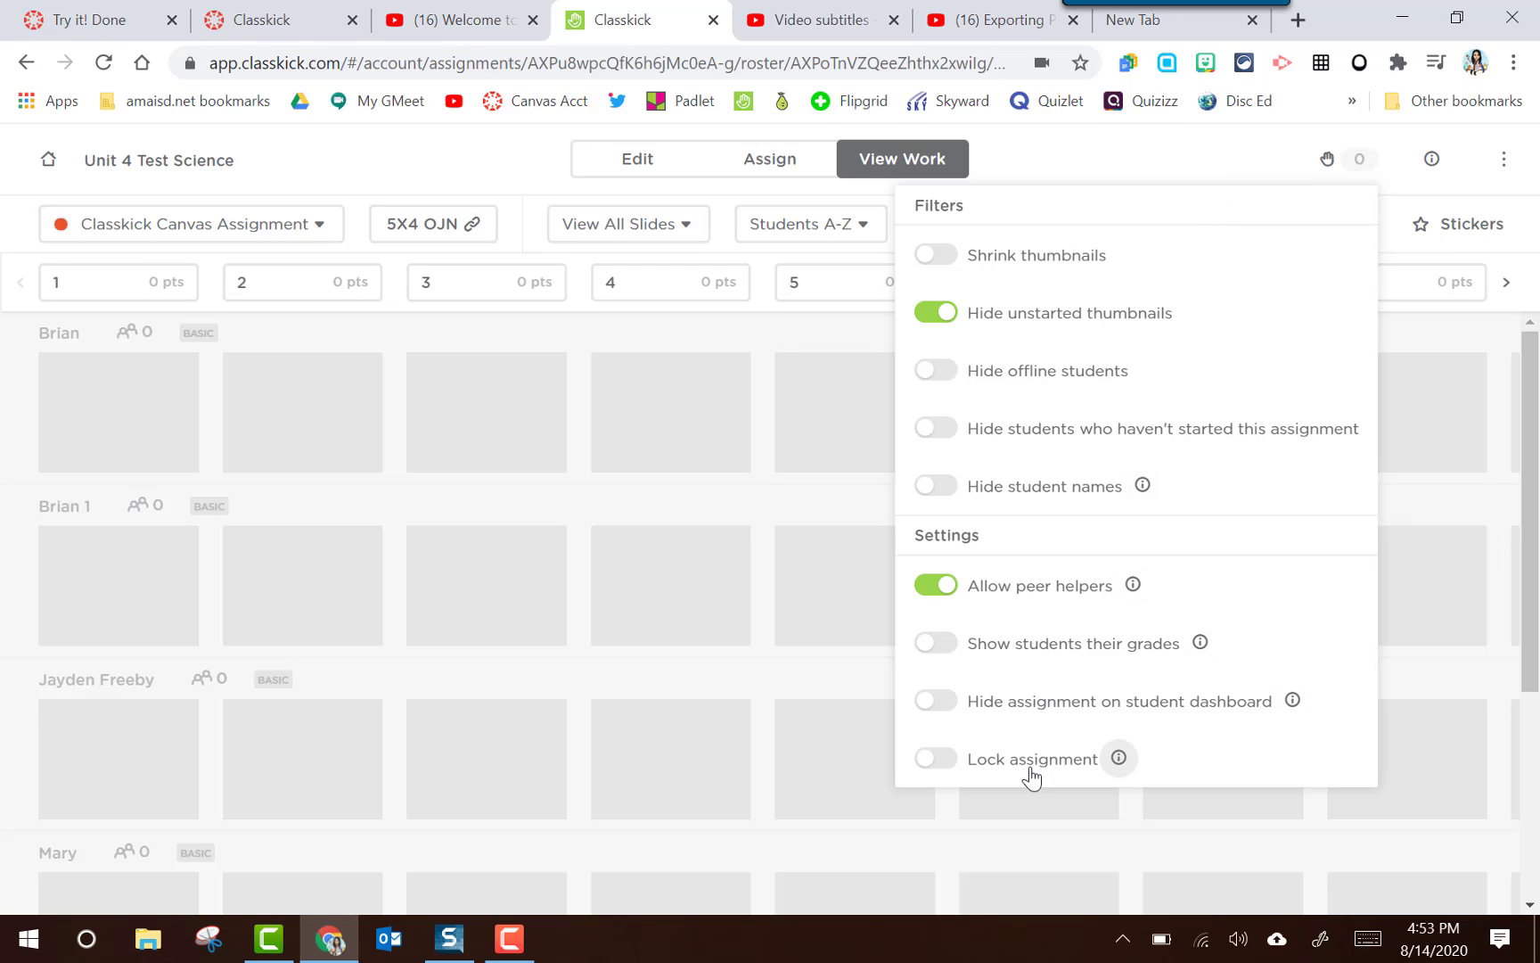
click(1083, 157)
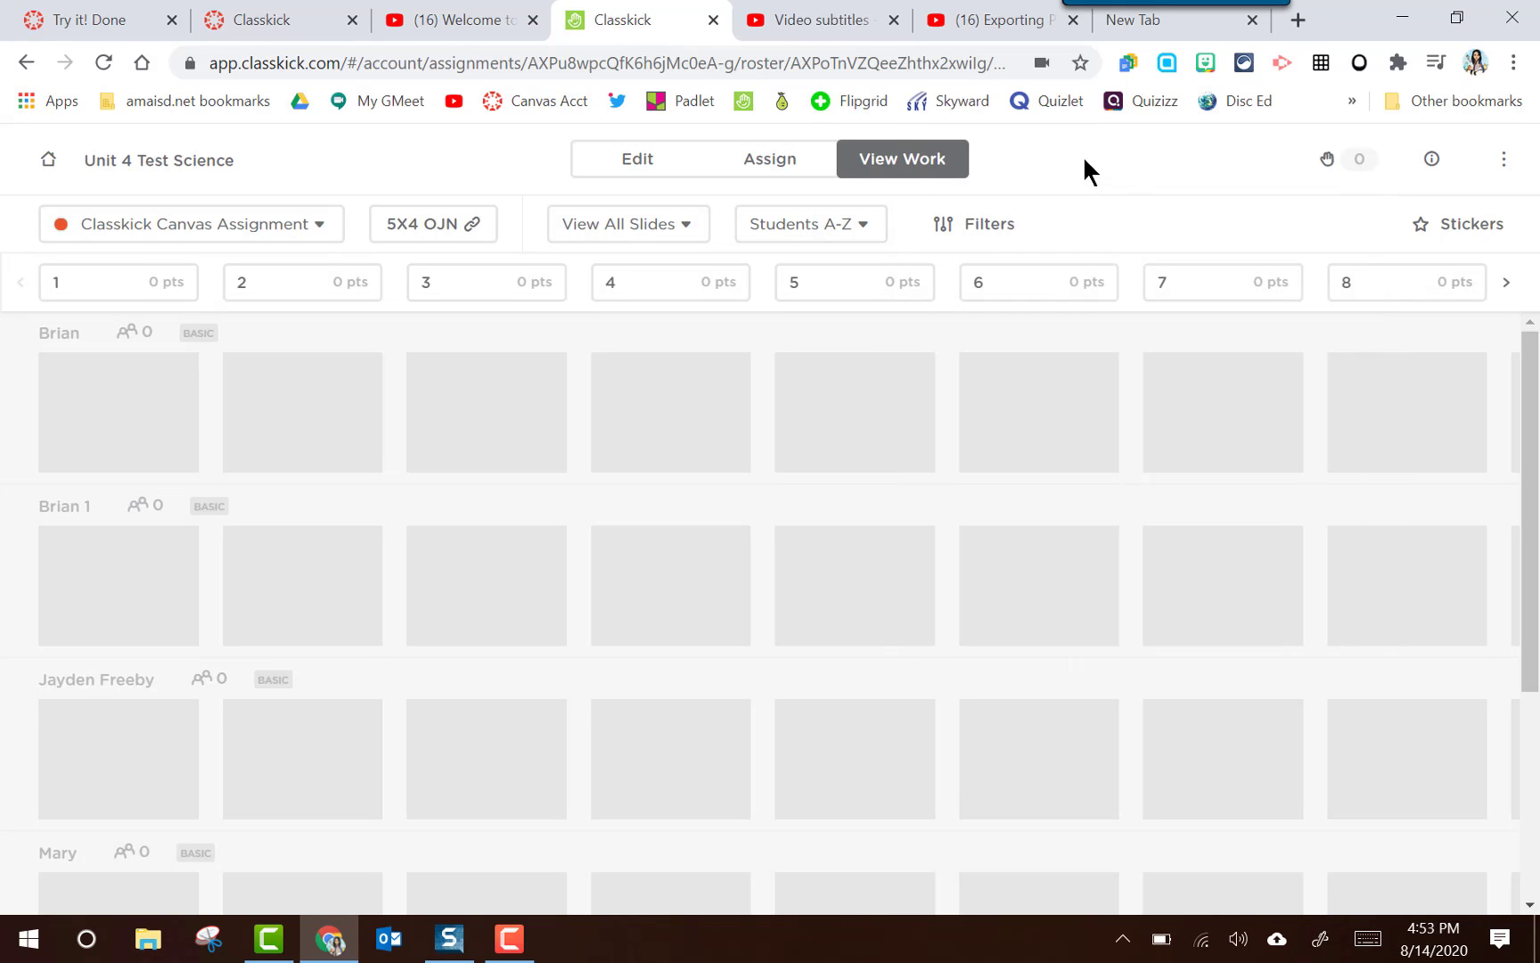
Step: Place the "A little too much highlighter here." sticker on slide 2 of the second student's work
click(1446, 226)
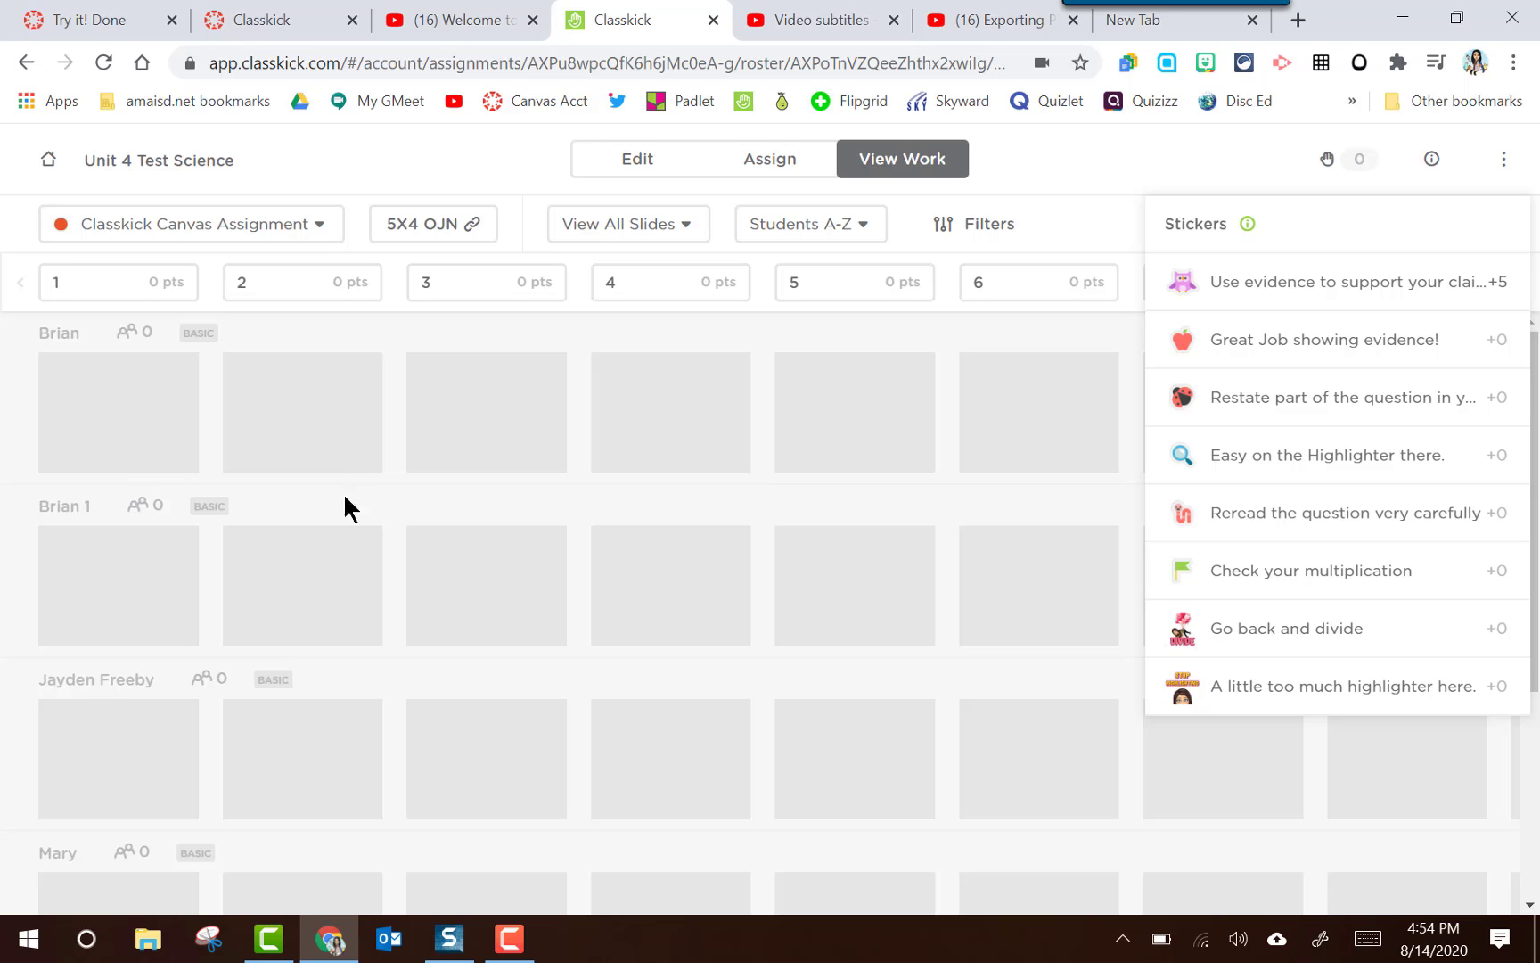
click(1325, 686)
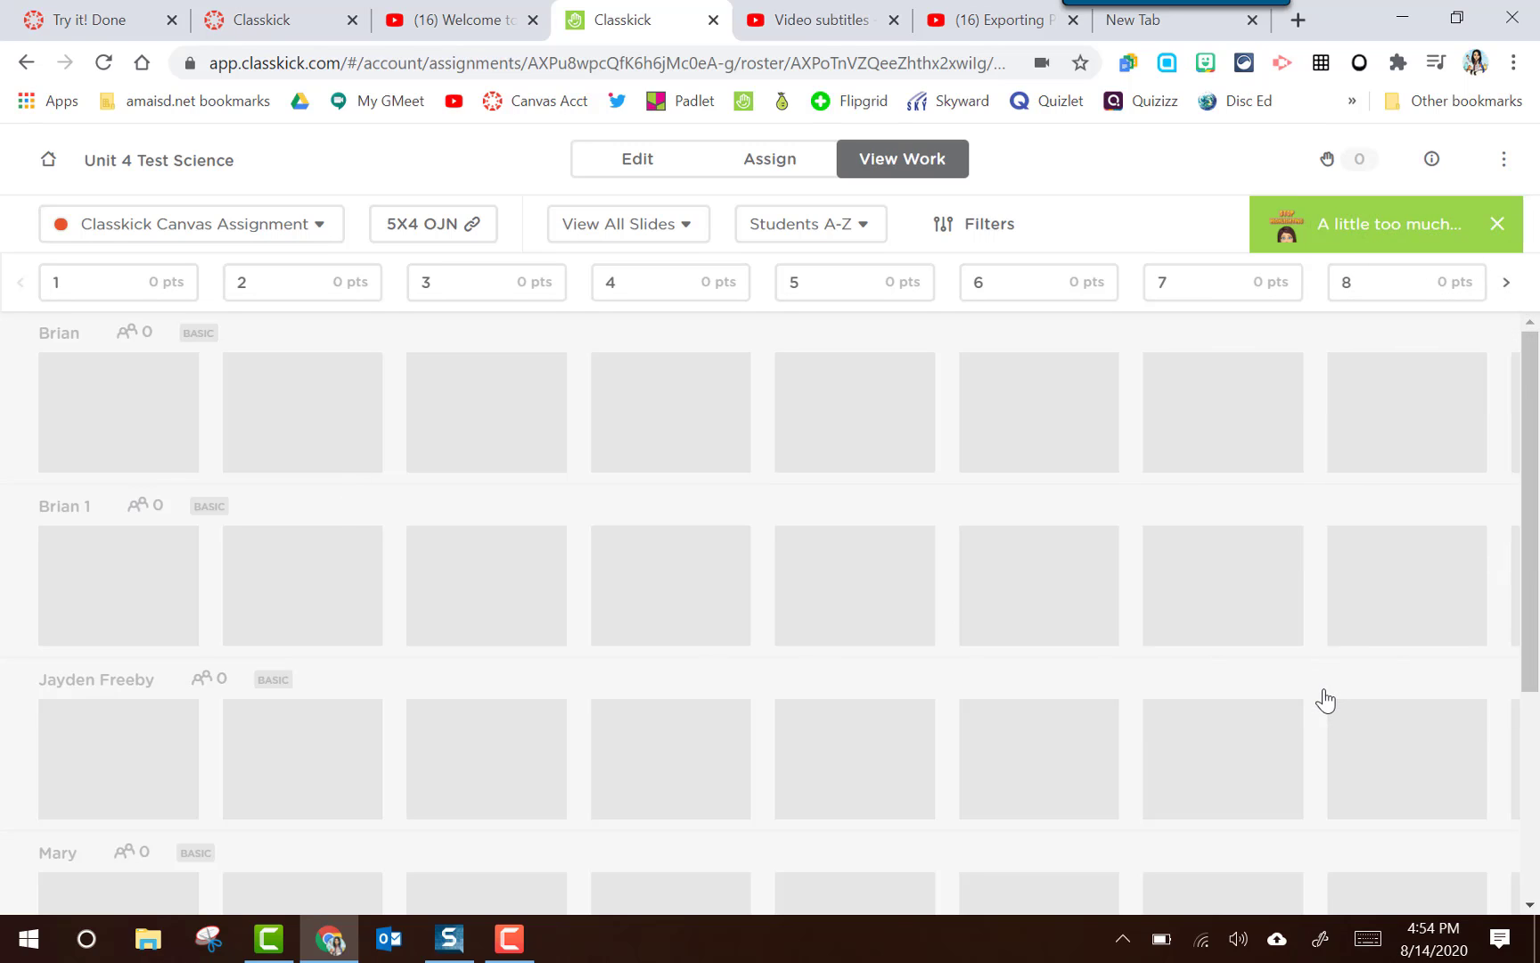
click(237, 445)
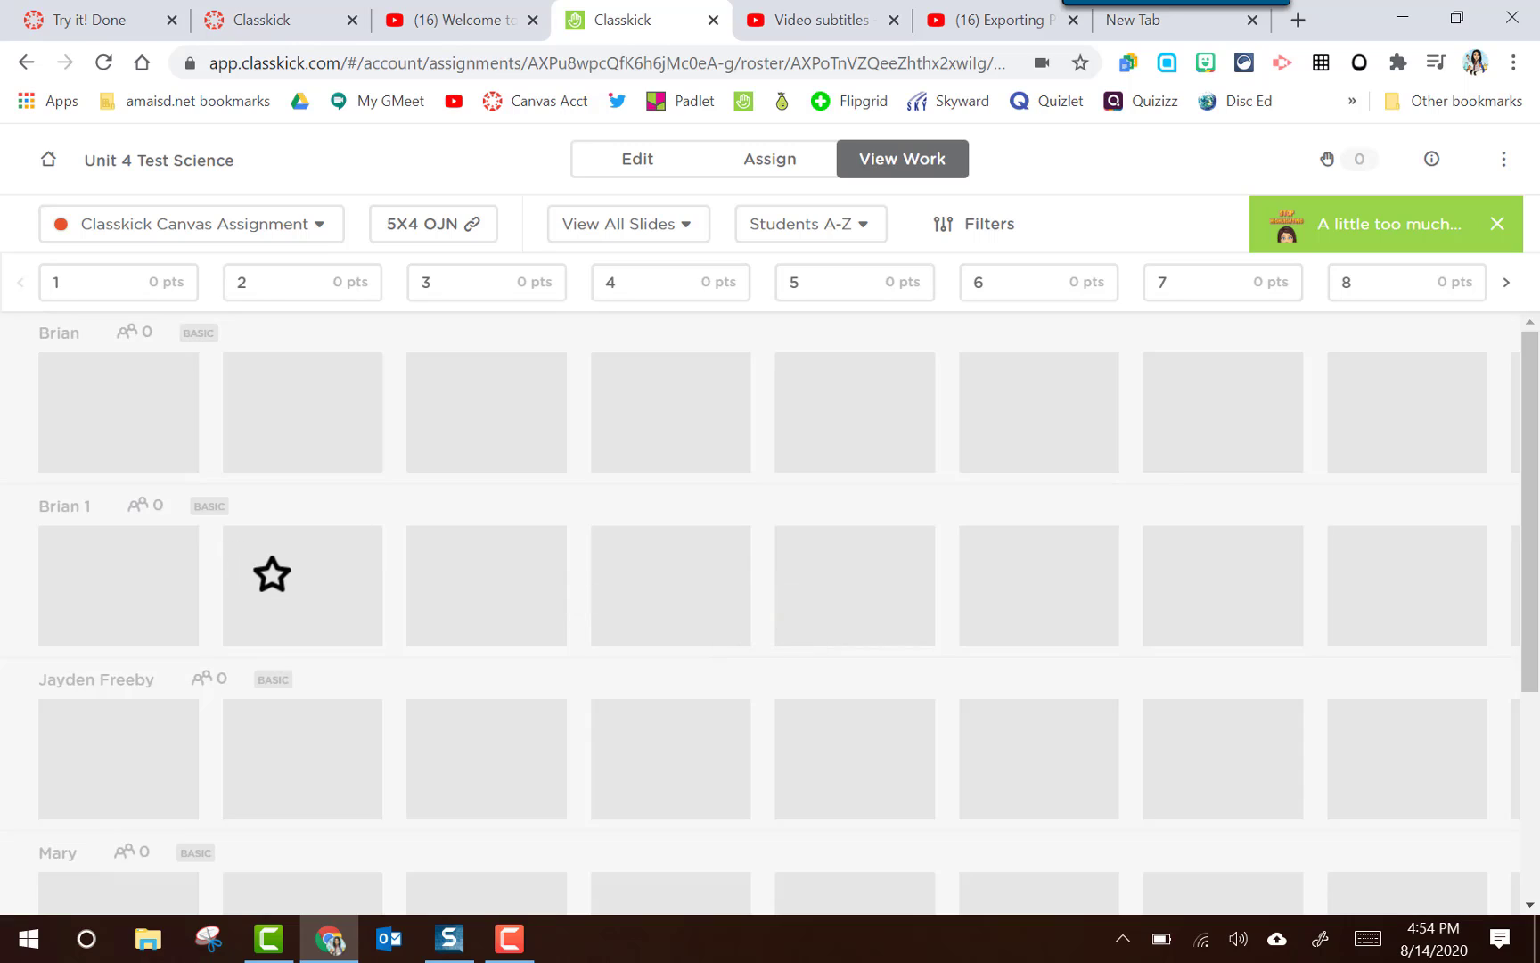
click(301, 586)
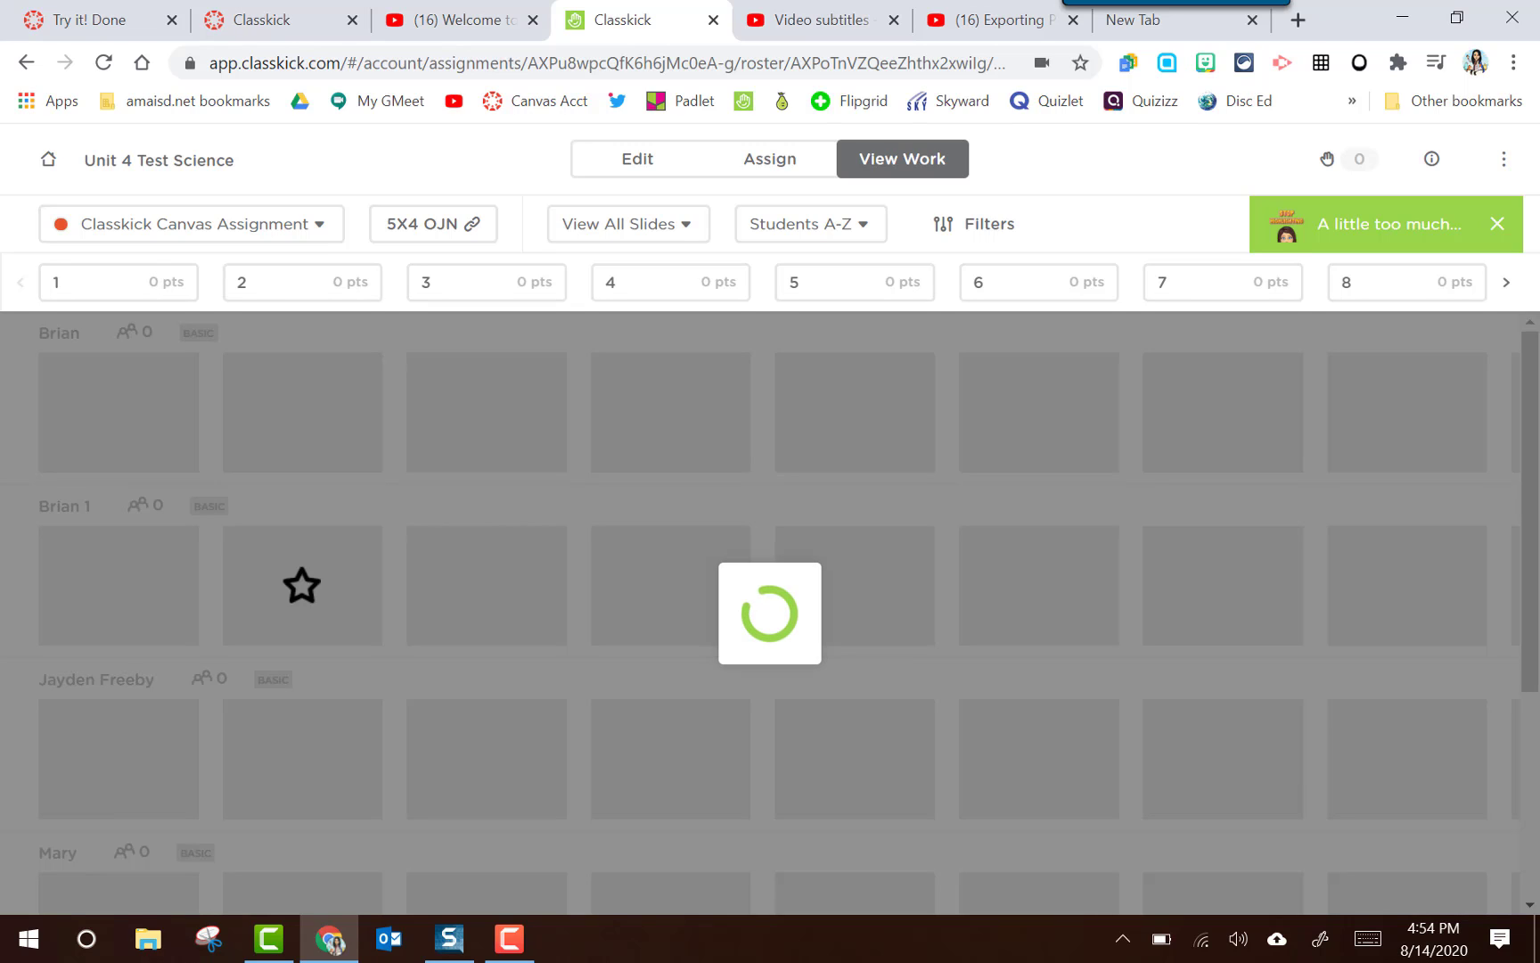